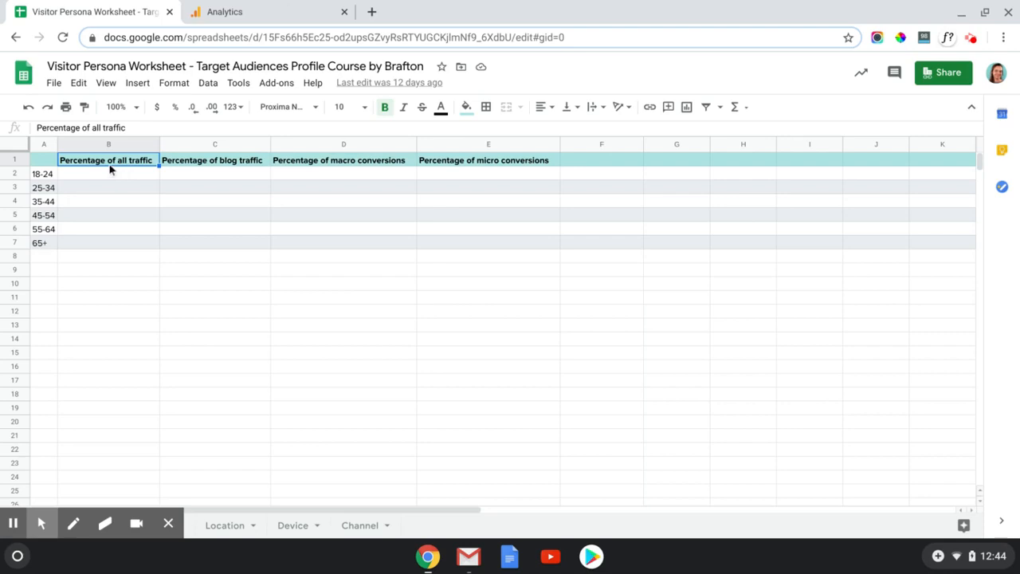
Step: Review the worksheet's percentage columns for blog traffic, macro conversions and micro conversions, ending on the all-traffic cell for ages 18-24
{"action": "left_click", "coordinate": [231, 163]}
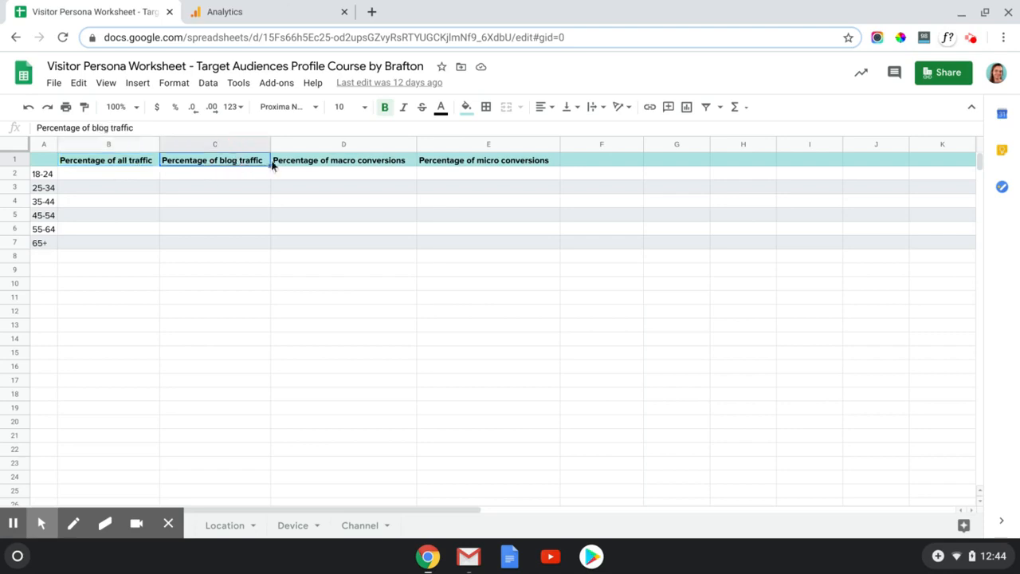
{"action": "left_click", "coordinate": [355, 165]}
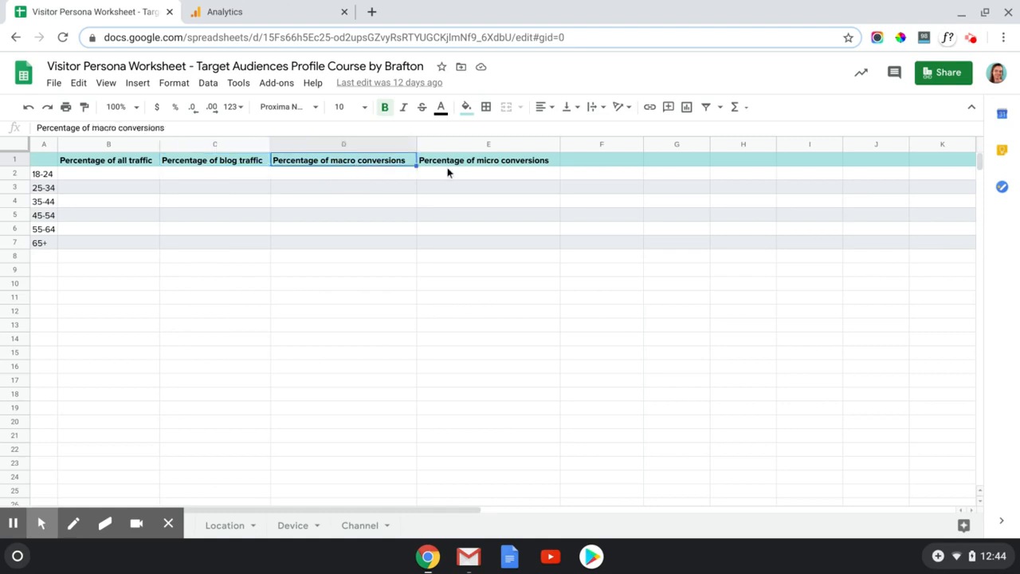
{"action": "left_click", "coordinate": [477, 167]}
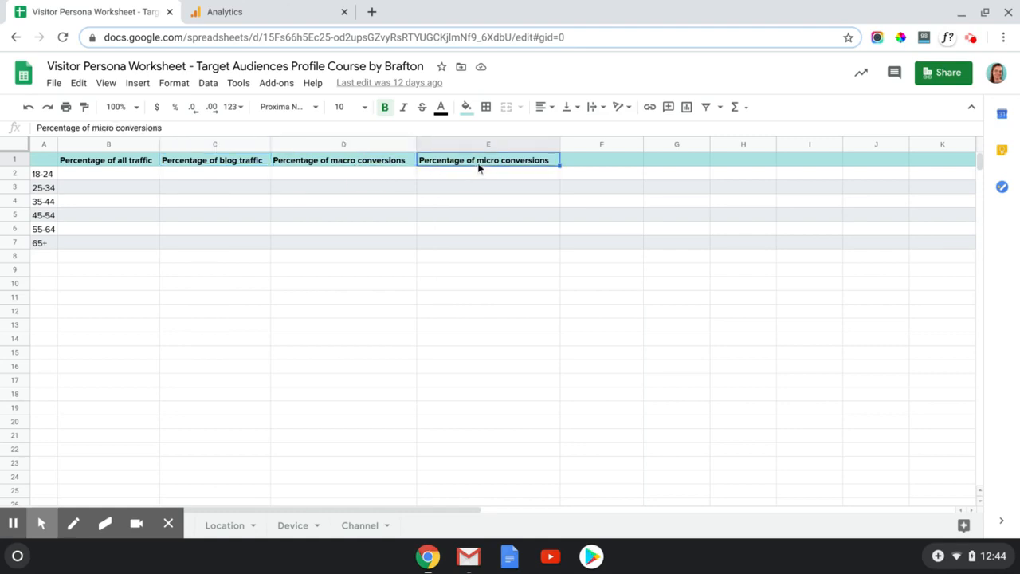
{"action": "left_click", "coordinate": [390, 168]}
{"action": "left_click", "coordinate": [458, 168]}
{"action": "left_click", "coordinate": [70, 179]}
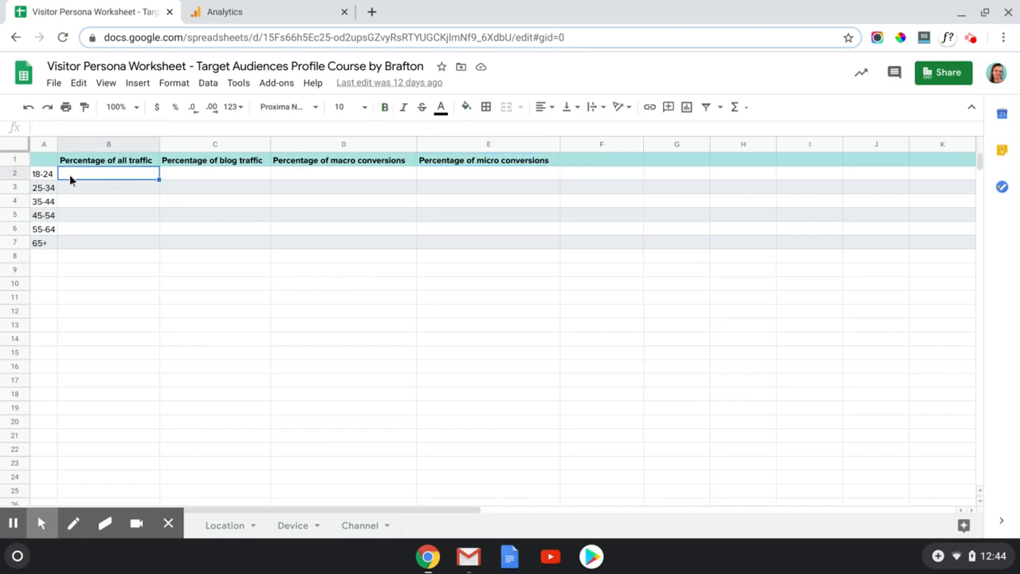
Step: Switch to Google Analytics and examine each age group's share of users against the worksheet's columns
{"action": "left_click", "coordinate": [231, 15]}
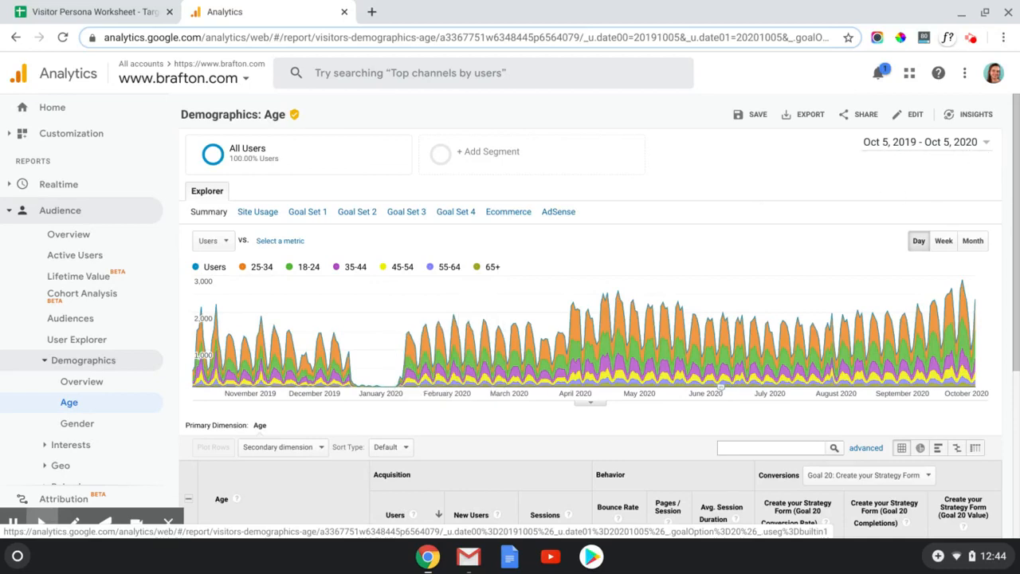
{"action": "scroll", "coordinate": [556, 242], "scroll_direction": "down", "scroll_amount": 3}
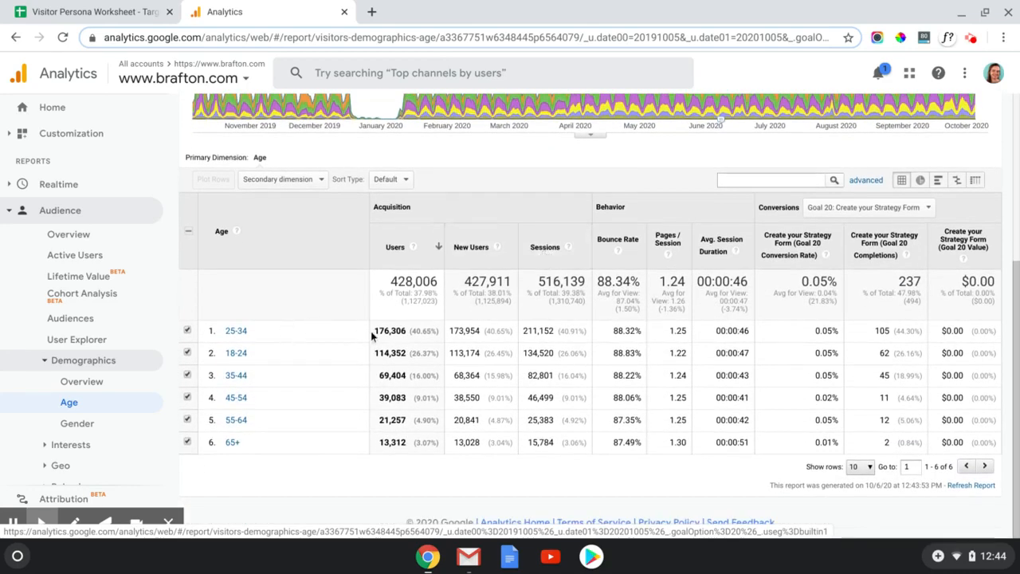
{"action": "left_click", "coordinate": [414, 334]}
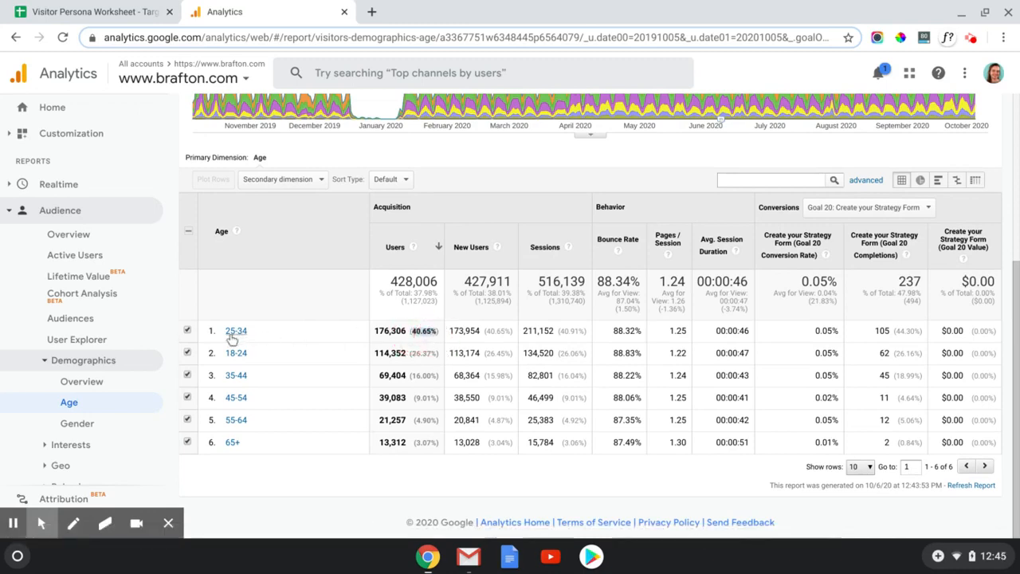
{"action": "left_click", "coordinate": [412, 356]}
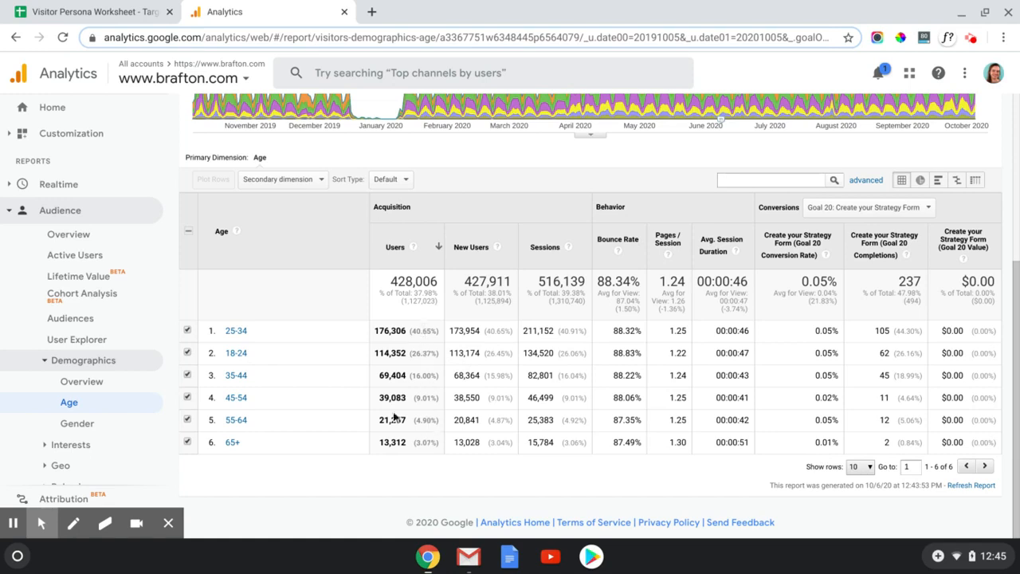
{"action": "left_click", "coordinate": [132, 9]}
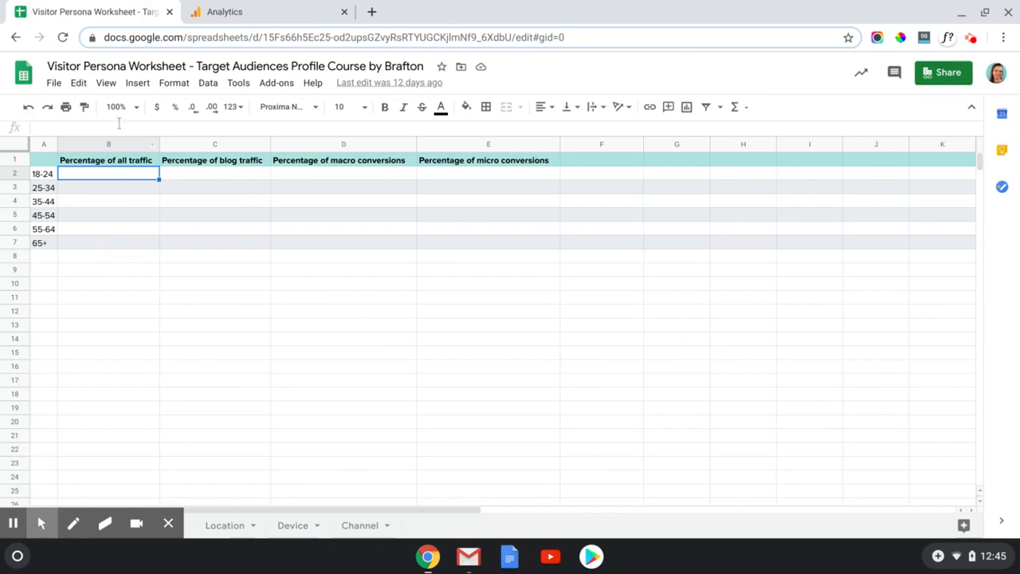
{"action": "left_click", "coordinate": [236, 9]}
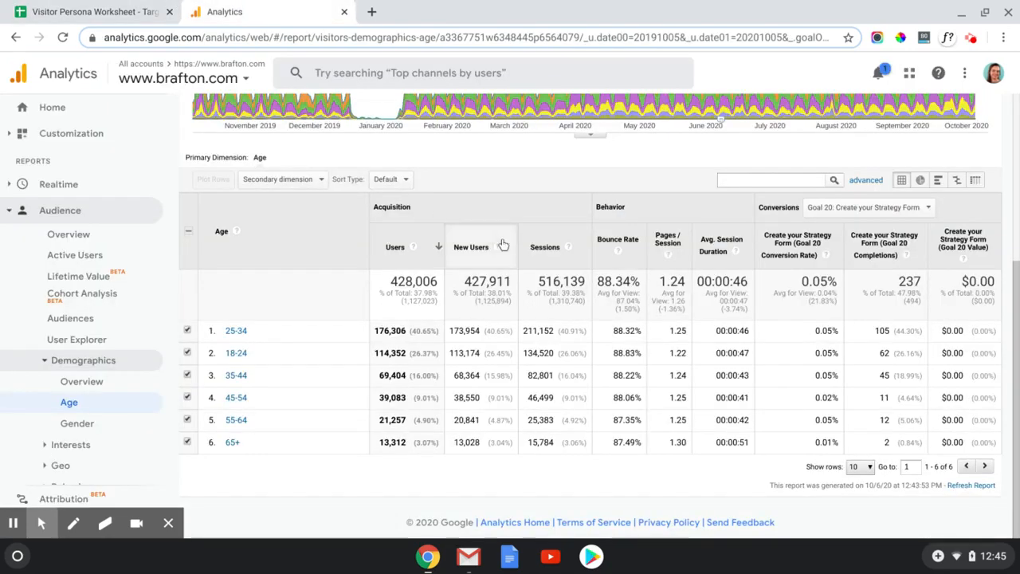
{"action": "left_click", "coordinate": [94, 12]}
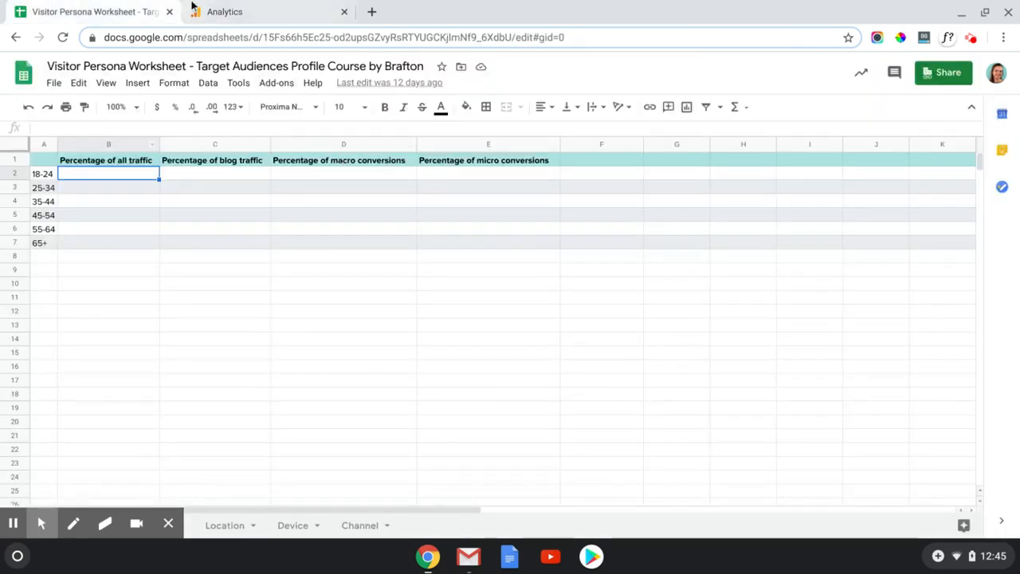
{"action": "left_click", "coordinate": [260, 8]}
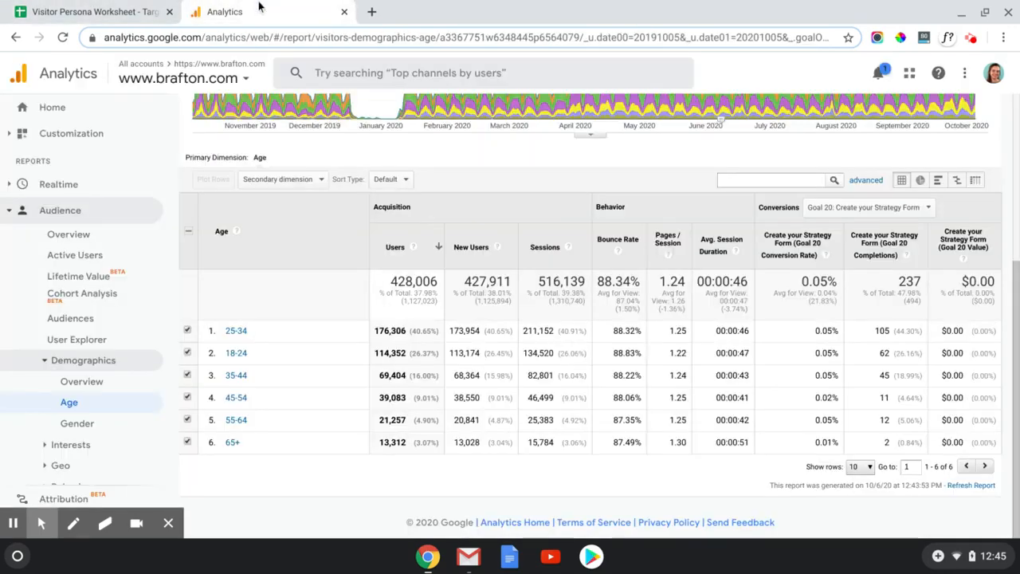
Step: View the age report's conversions for Goal 2: Newsletter Subscription, including the 25-34 completions share, and for Goal 20: Create your Strategy Form
{"action": "left_click", "coordinate": [915, 207]}
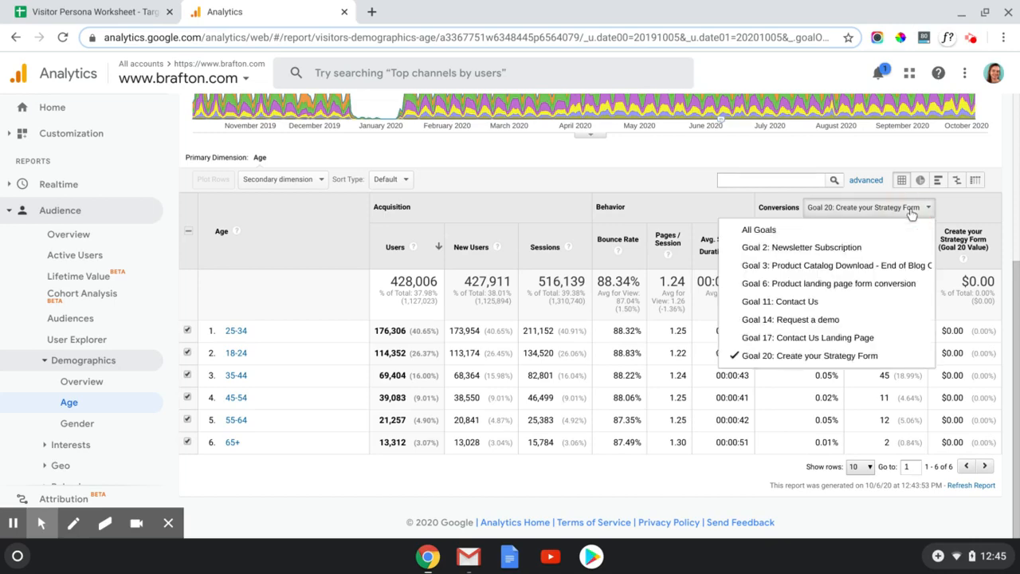
{"action": "left_click", "coordinate": [792, 249]}
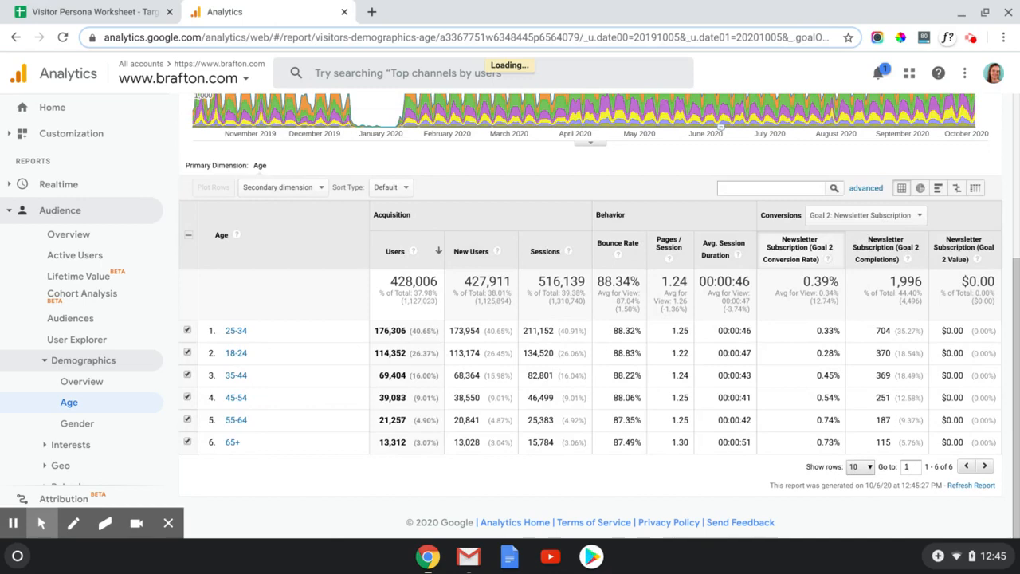
{"action": "left_click_drag", "start_coordinate": [896, 330], "coordinate": [921, 335]}
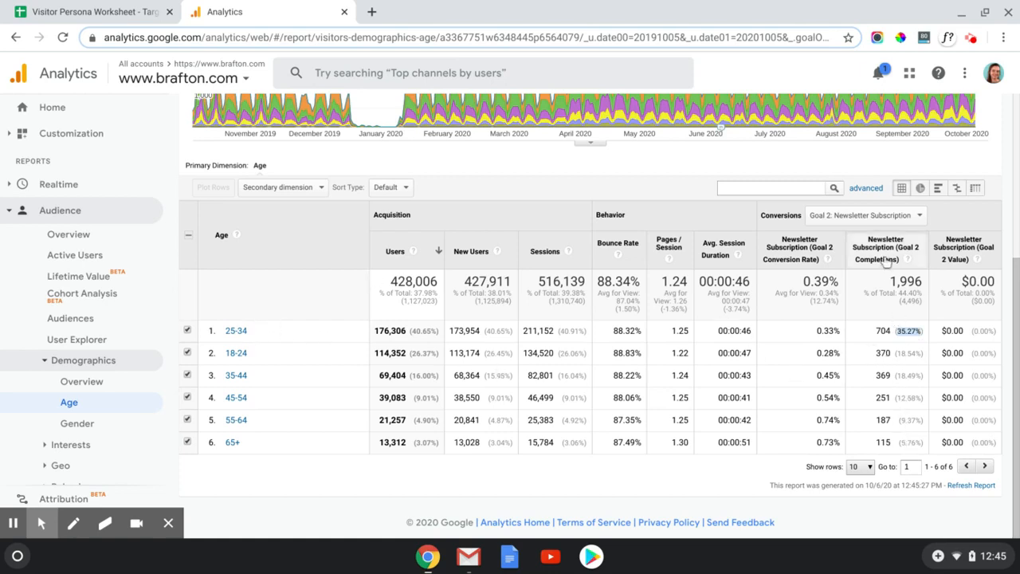
{"action": "left_click", "coordinate": [893, 215]}
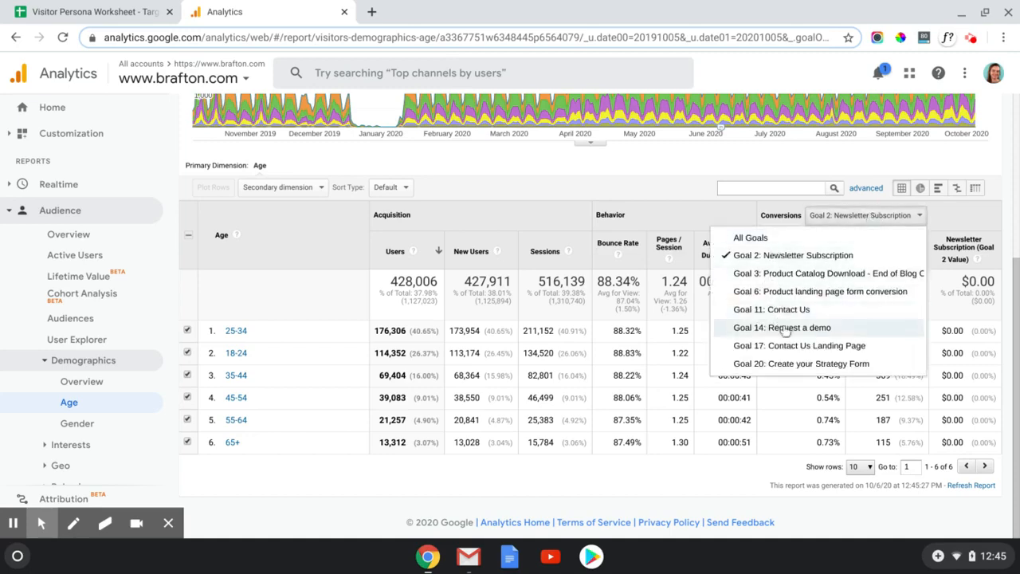
{"action": "left_click", "coordinate": [790, 368]}
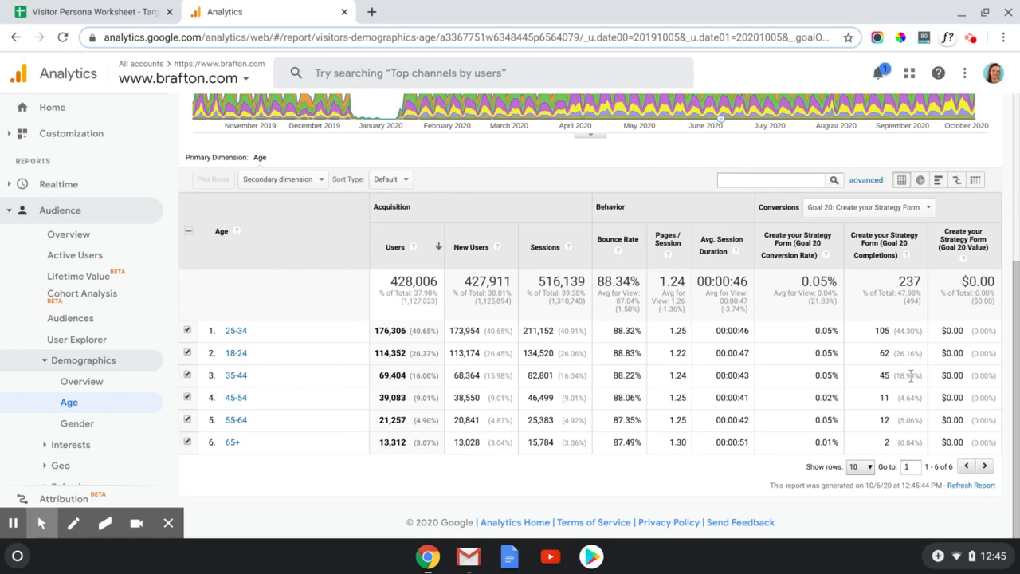
Step: Check the blog traffic column in the Google Sheets worksheet and return to the Analytics age report
{"action": "left_click", "coordinate": [83, 9]}
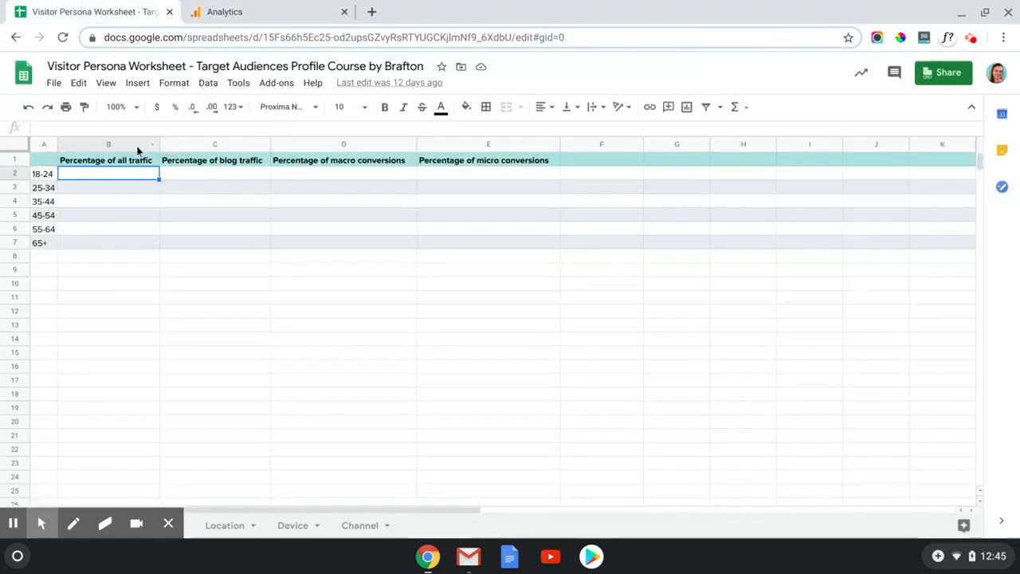
{"action": "left_click", "coordinate": [213, 145]}
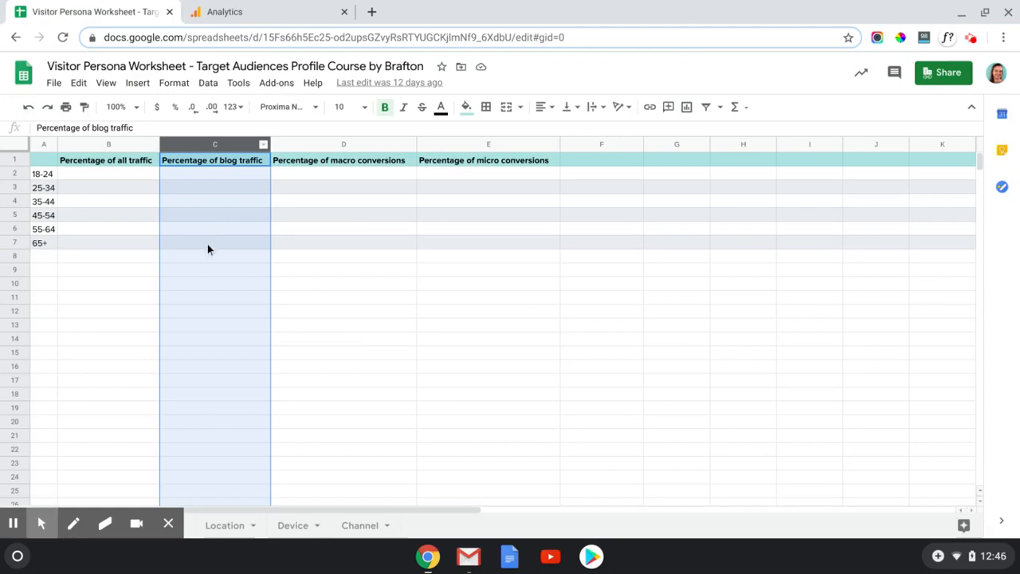
{"action": "left_click", "coordinate": [225, 11]}
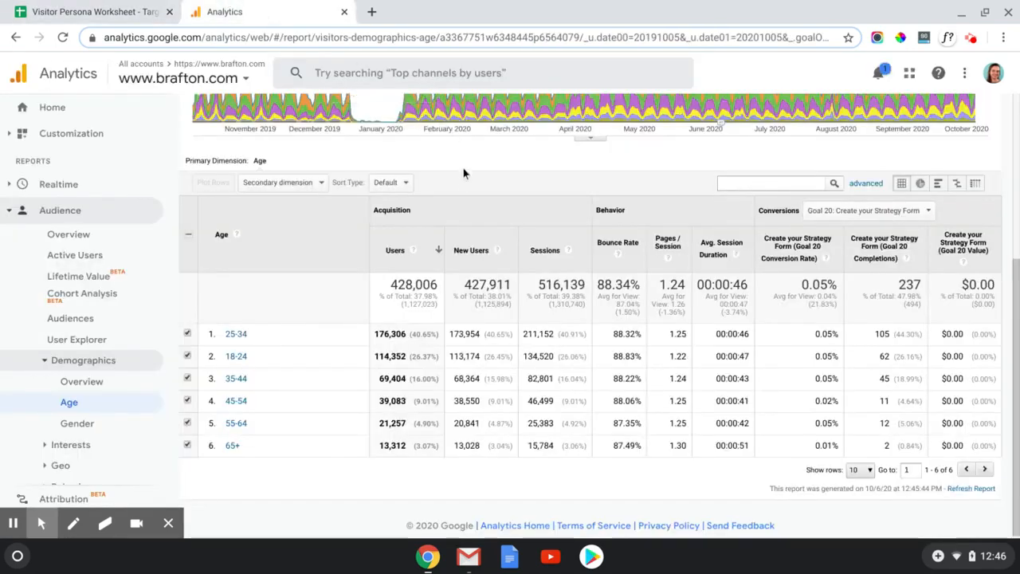
Step: Create a new segment for the age report and name it "Blog traffic Oct 2020"
{"action": "scroll", "coordinate": [461, 176], "scroll_direction": "up", "scroll_amount": 1}
{"action": "scroll", "coordinate": [462, 176], "scroll_direction": "up", "scroll_amount": 3}
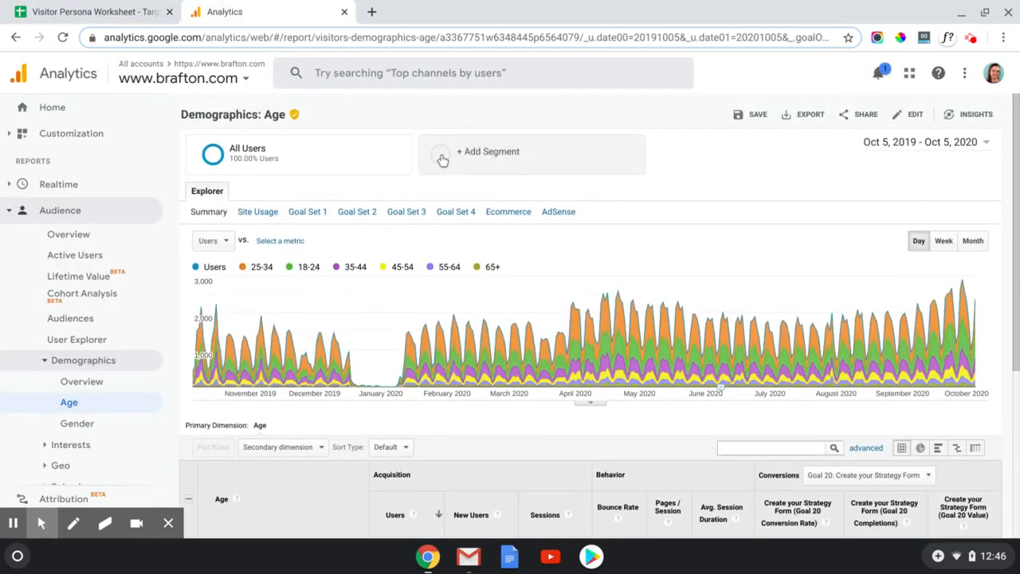
{"action": "left_click", "coordinate": [499, 163]}
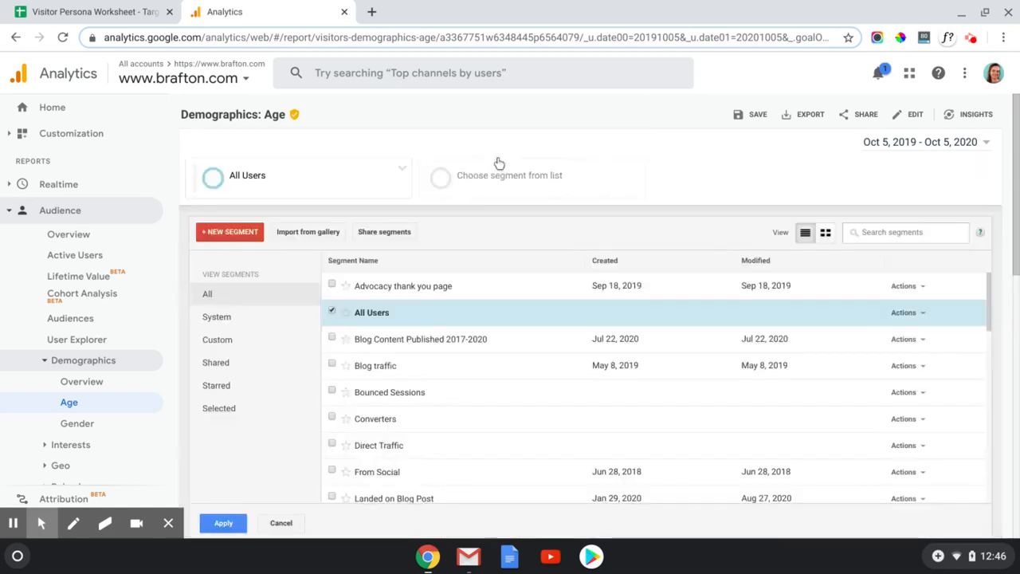
{"action": "left_click", "coordinate": [227, 236]}
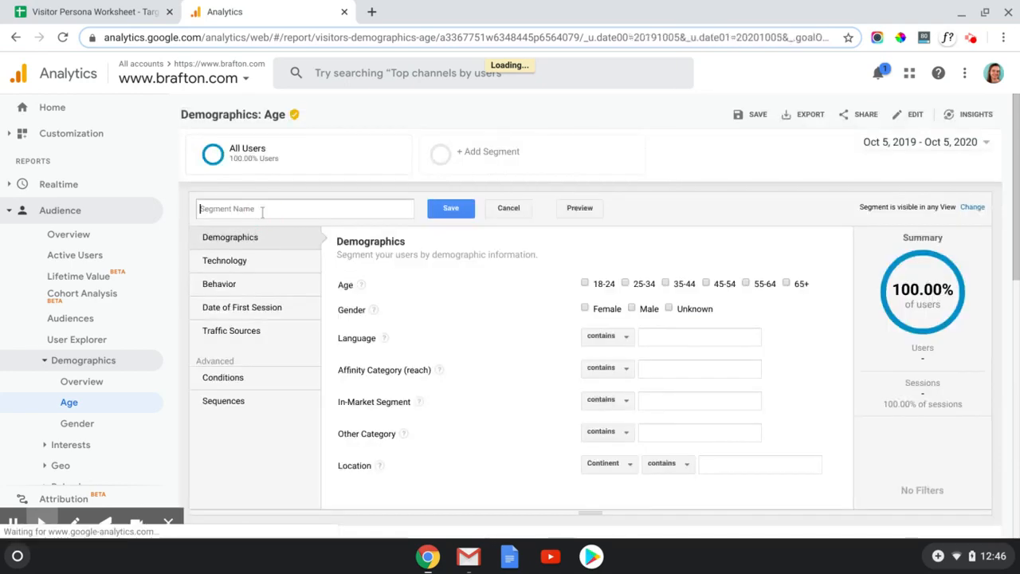
{"action": "right_click", "coordinate": [262, 210]}
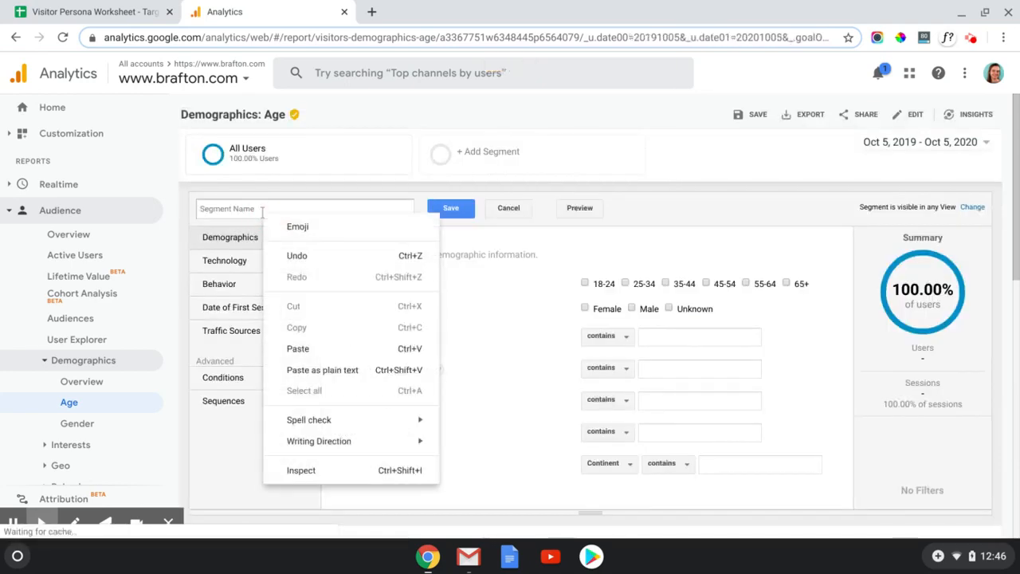
{"action": "left_click", "coordinate": [249, 211]}
{"action": "type", "text": "Blog t"}
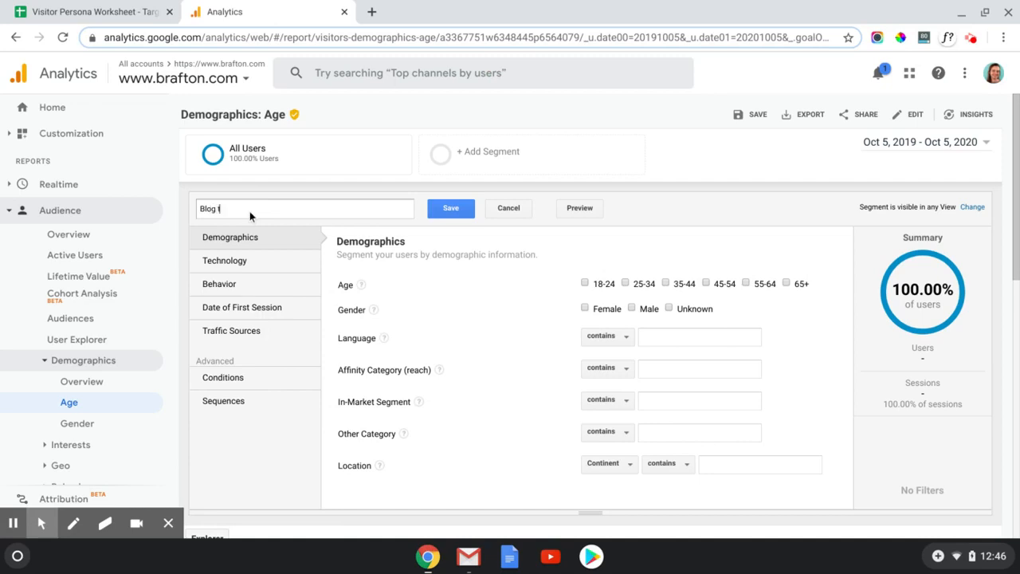
{"action": "type", "text": "raffic Oct 2020"}
Step: Set up the segment's advanced session condition to filter on the Page dimension
{"action": "double_click", "coordinate": [209, 361]}
{"action": "left_click", "coordinate": [231, 380]}
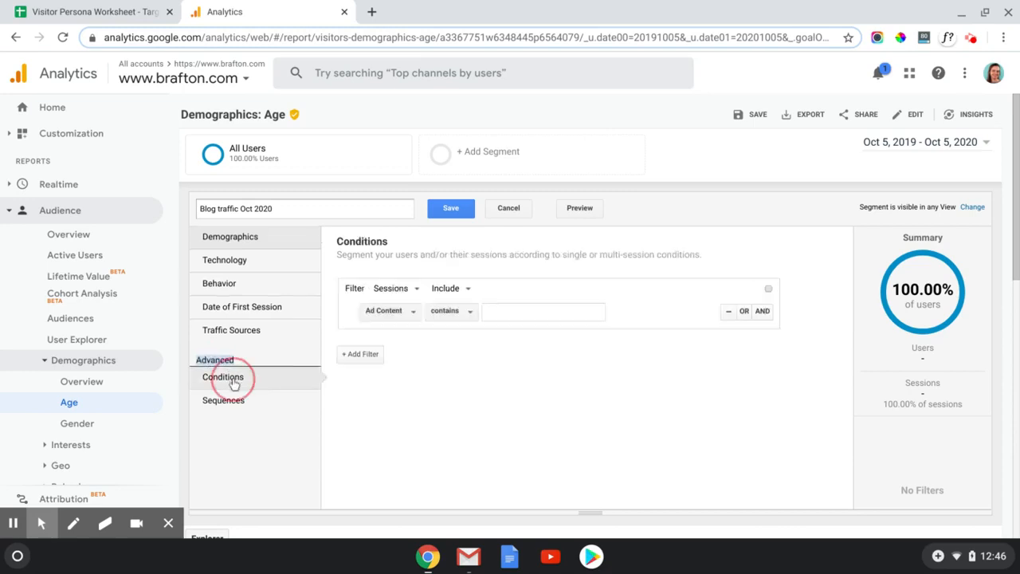
{"action": "left_click", "coordinate": [408, 315]}
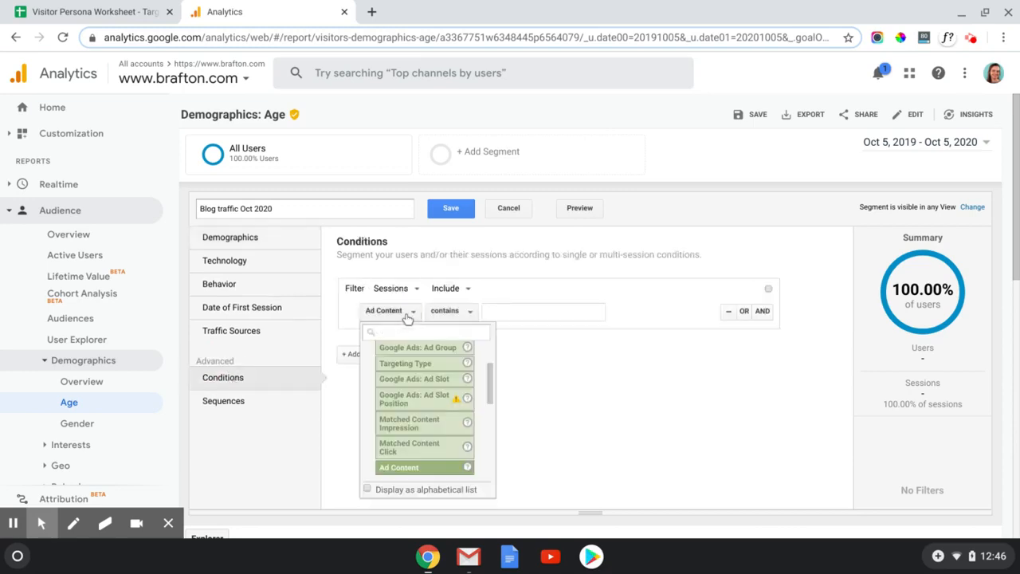
{"action": "type", "text": "page"}
{"action": "scroll", "coordinate": [425, 422], "scroll_direction": "down", "scroll_amount": 4}
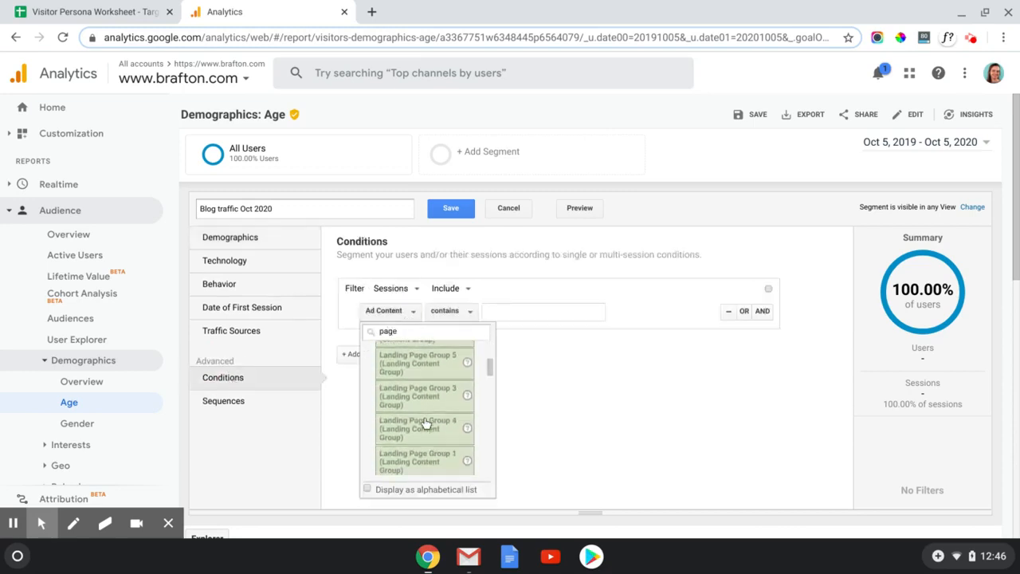
{"action": "scroll", "coordinate": [426, 424], "scroll_direction": "down", "scroll_amount": 6}
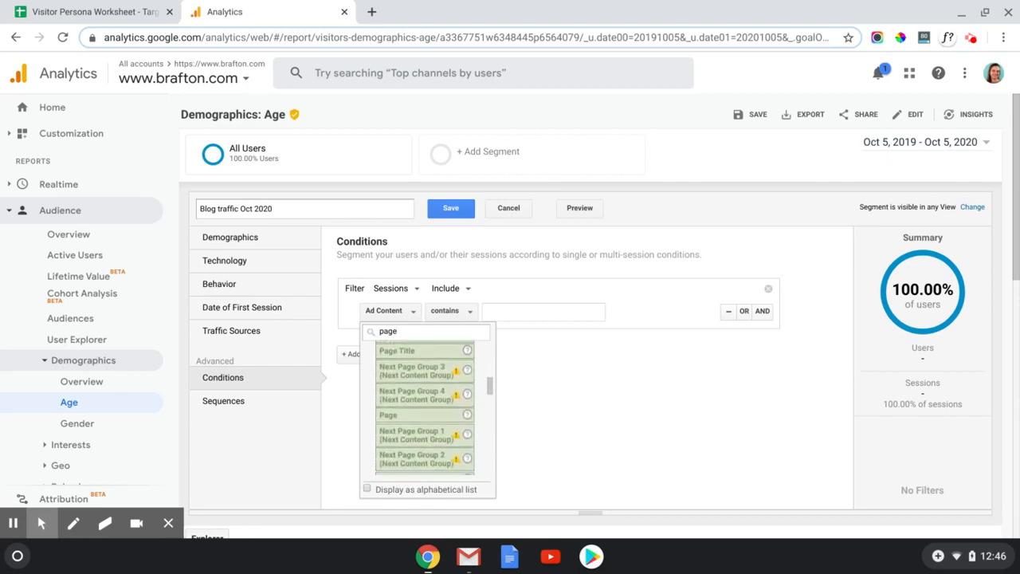
{"action": "left_click", "coordinate": [403, 416]}
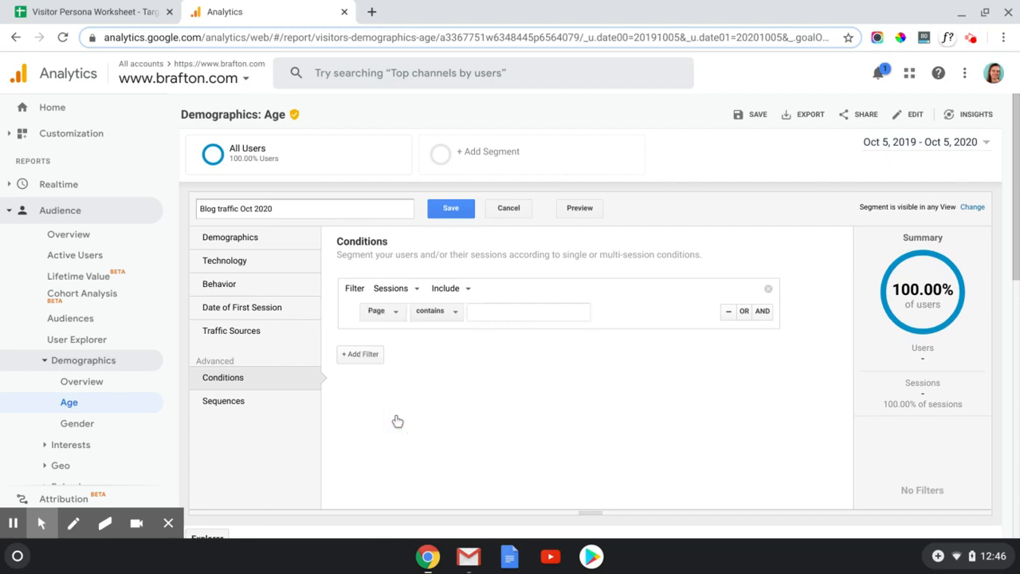
Step: Set the Page condition to contain "^/blog" and check the segment's share of users
{"action": "left_click", "coordinate": [495, 311]}
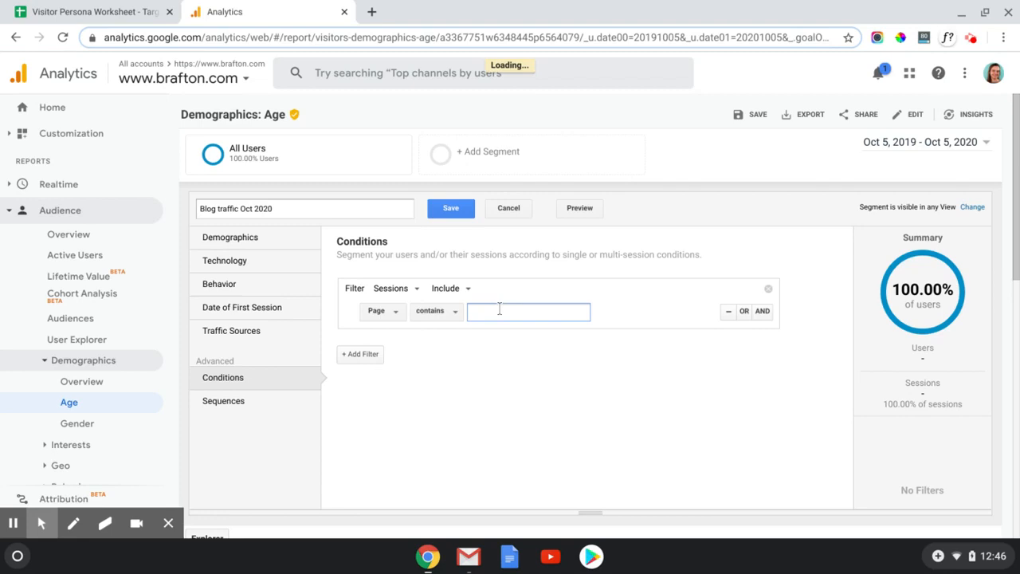
{"action": "type", "text": "*/blog"}
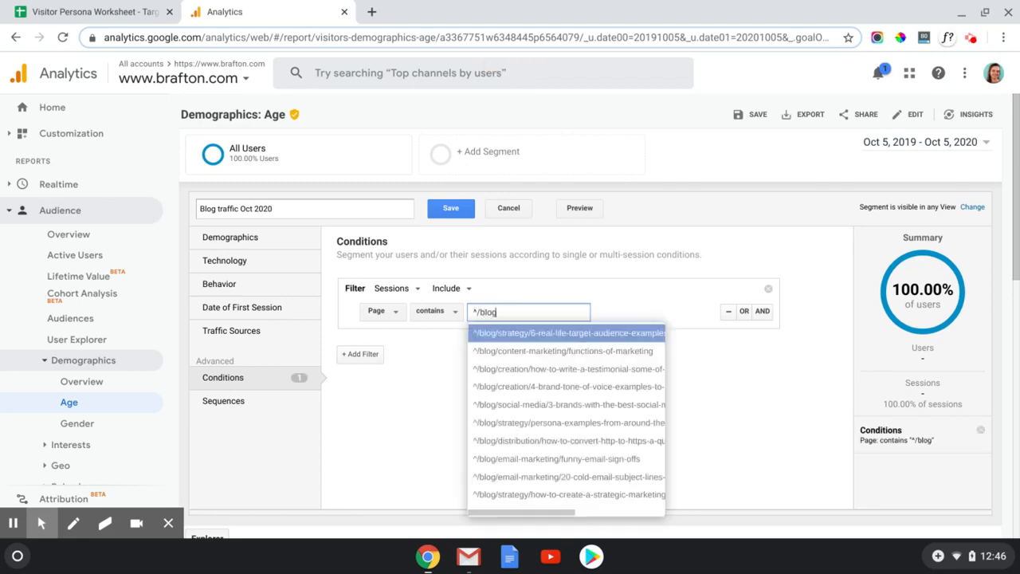
{"action": "key", "text": "ctrl+a"}
{"action": "left_click", "coordinate": [430, 386]}
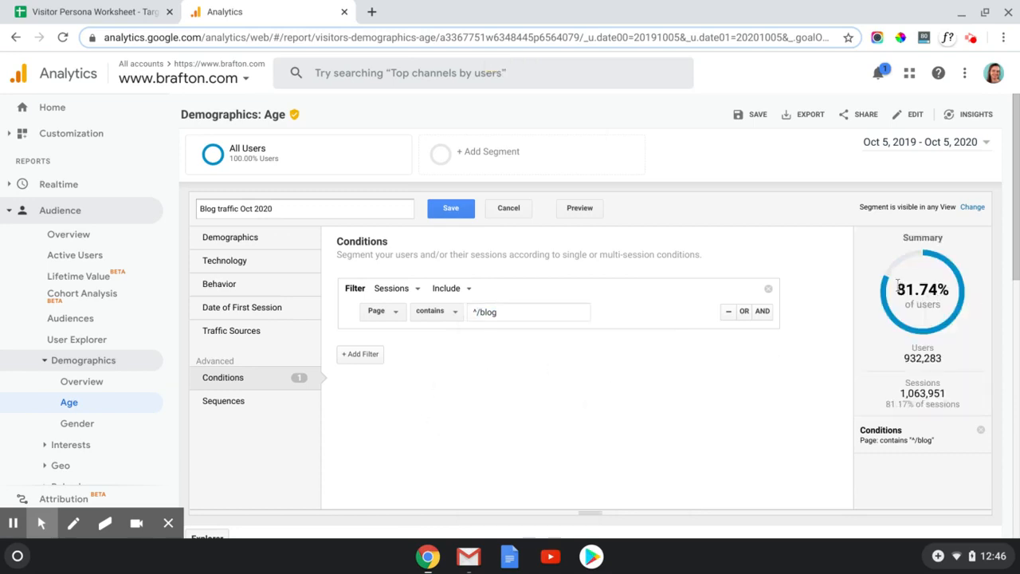
{"action": "left_click_drag", "start_coordinate": [898, 287], "coordinate": [947, 292]}
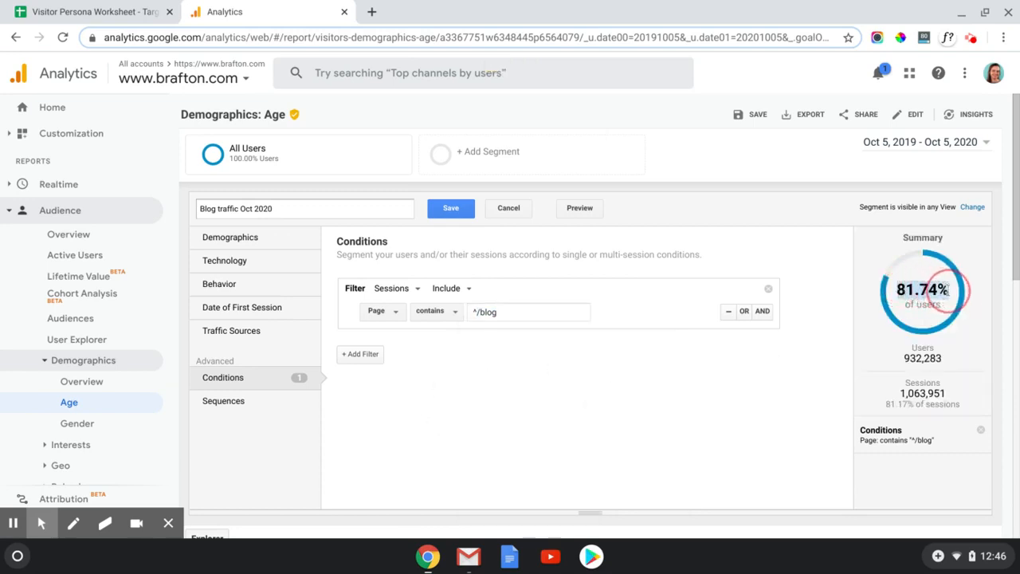
{"action": "left_click", "coordinate": [945, 291]}
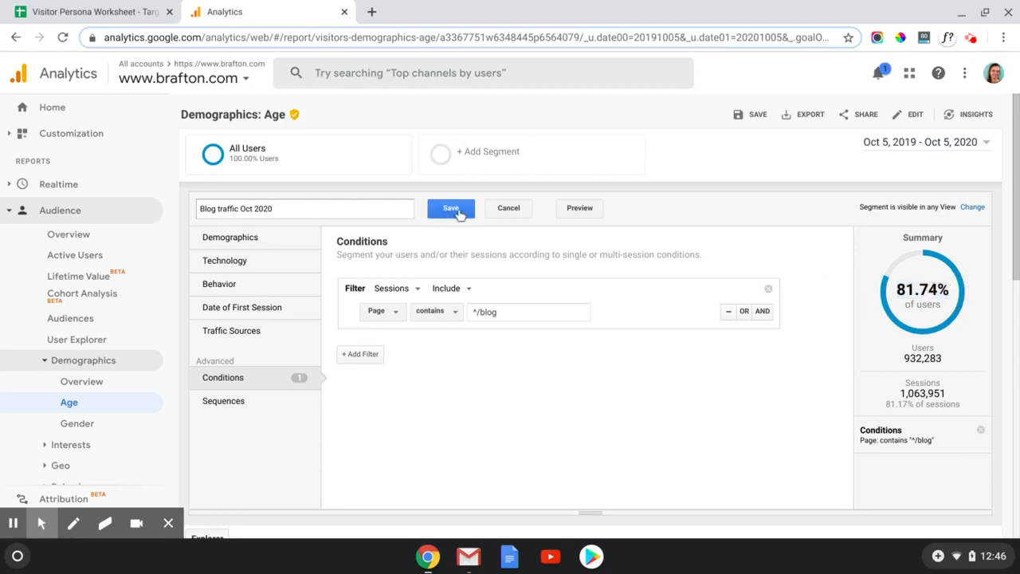
Step: Save the "Blog traffic Oct 2020" segment and compare its user percentages for the 25-34 and 18-24 age groups
{"action": "left_click", "coordinate": [460, 216]}
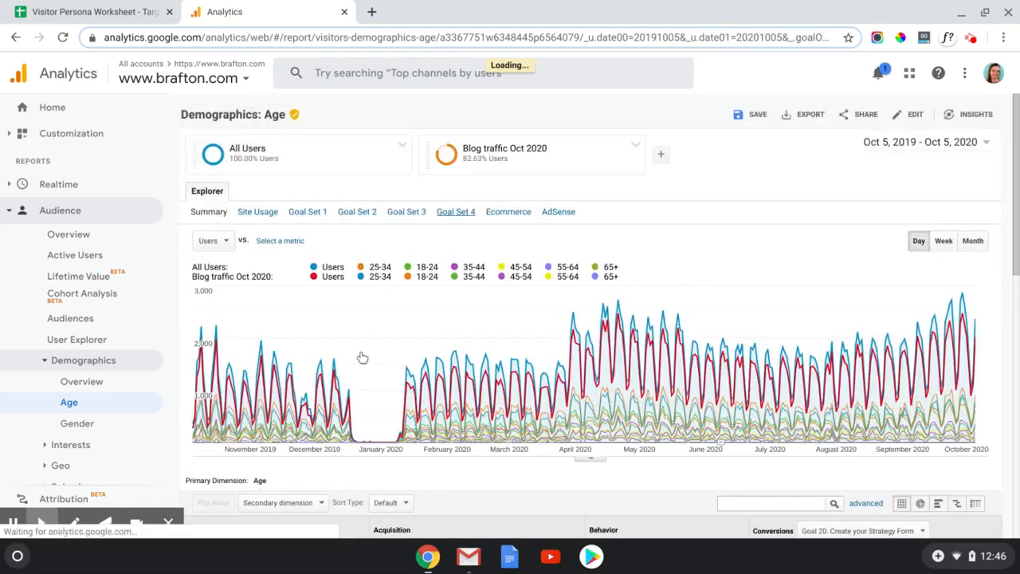
{"action": "scroll", "coordinate": [361, 357], "scroll_direction": "down", "scroll_amount": 2}
{"action": "scroll", "coordinate": [361, 357], "scroll_direction": "down", "scroll_amount": 3}
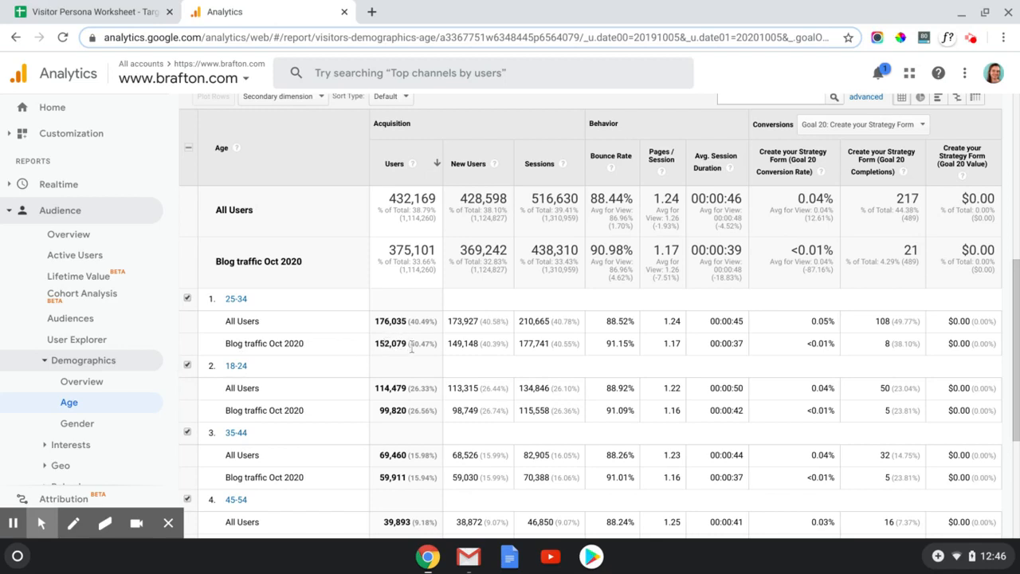
{"action": "left_click_drag", "start_coordinate": [411, 345], "coordinate": [430, 353]}
{"action": "left_click_drag", "start_coordinate": [410, 412], "coordinate": [436, 413]}
Step: Remove the "Blog traffic Oct 2020" segment from the age report and open the Gender report
{"action": "scroll", "coordinate": [400, 415], "scroll_direction": "up", "scroll_amount": 5}
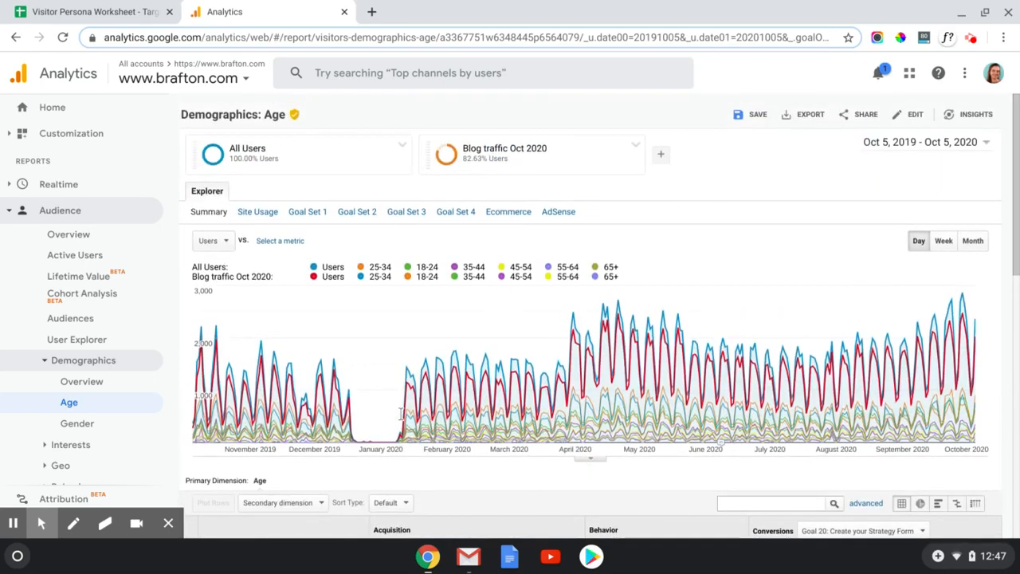
{"action": "left_click", "coordinate": [635, 144]}
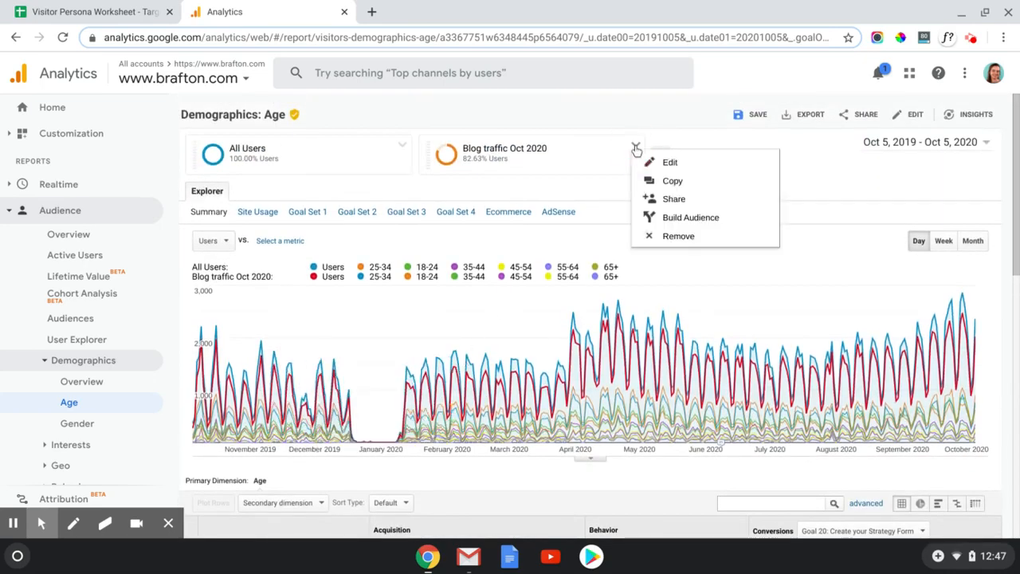
{"action": "left_click", "coordinate": [671, 235]}
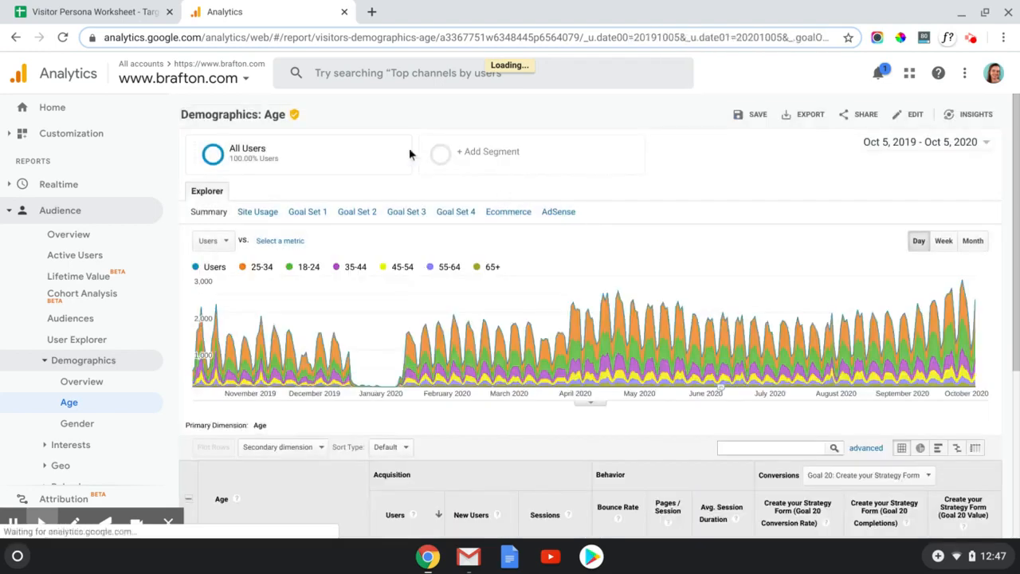
{"action": "left_click", "coordinate": [84, 430]}
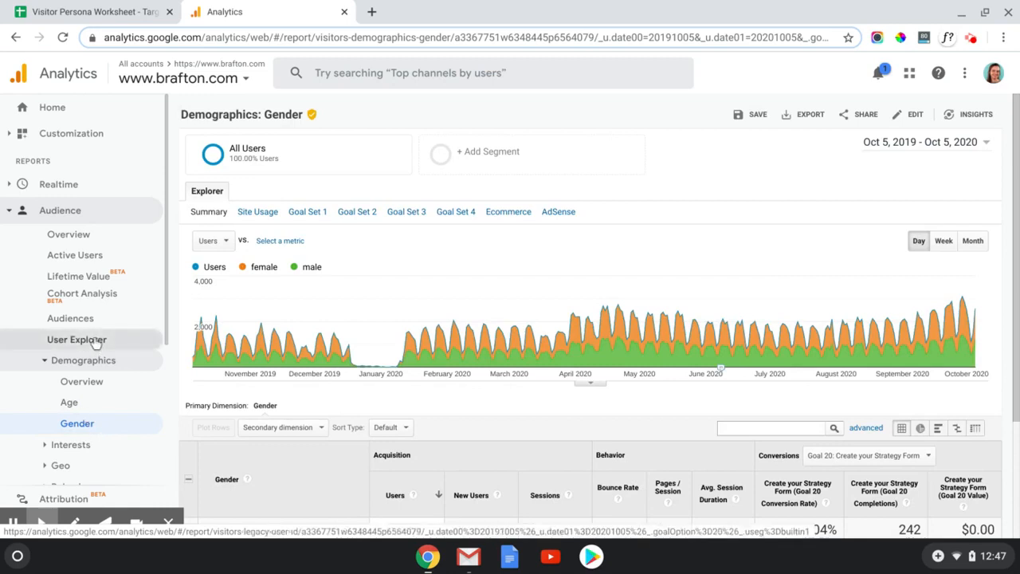
Step: Open the Geo Location report, review the country table and drill into the United States regions
{"action": "scroll", "coordinate": [95, 341], "scroll_direction": "down", "scroll_amount": 3}
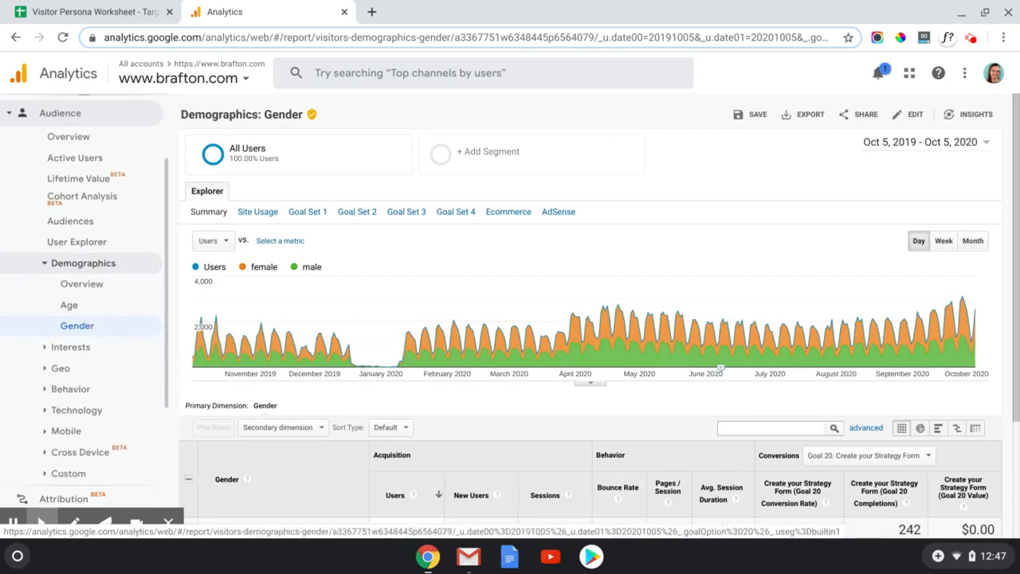
{"action": "scroll", "coordinate": [48, 319], "scroll_direction": "down", "scroll_amount": 2}
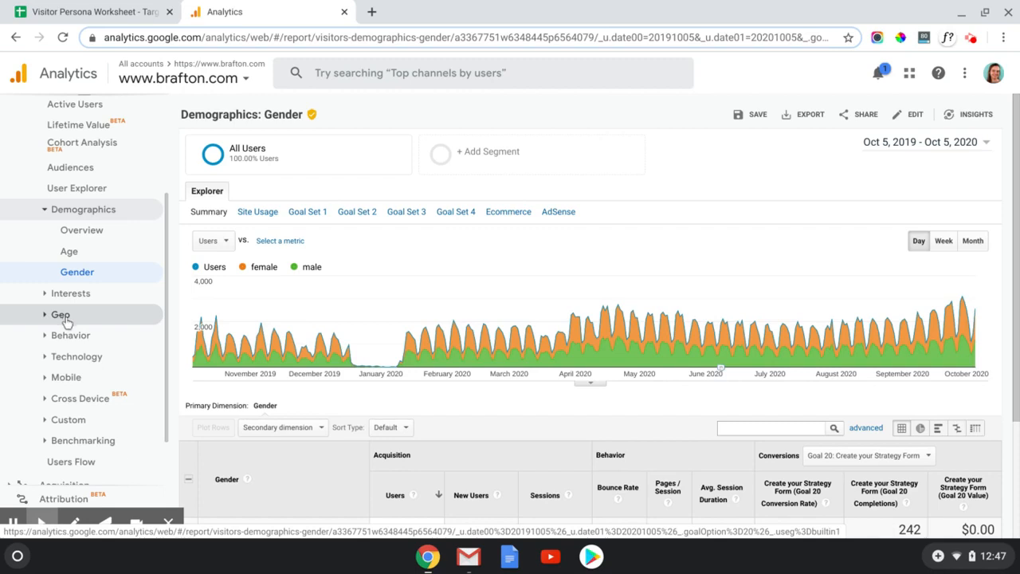
{"action": "left_click", "coordinate": [64, 319]}
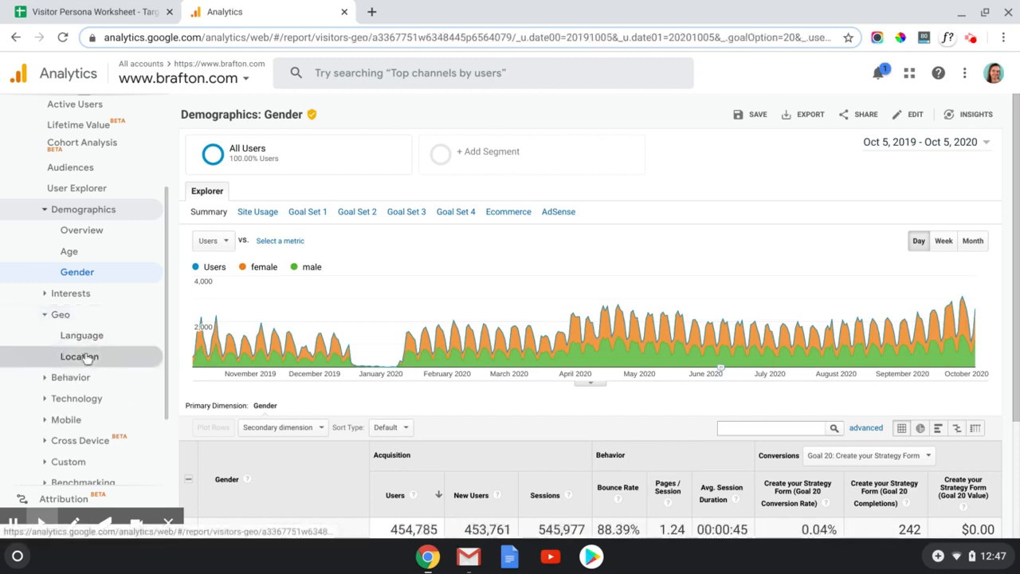
{"action": "left_click", "coordinate": [85, 358]}
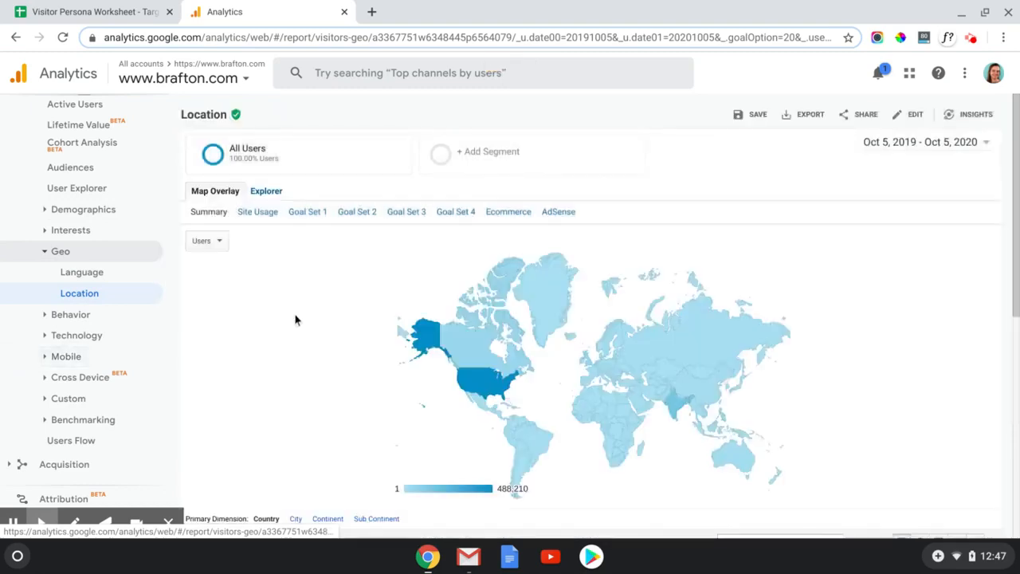
{"action": "scroll", "coordinate": [299, 365], "scroll_direction": "down", "scroll_amount": 4}
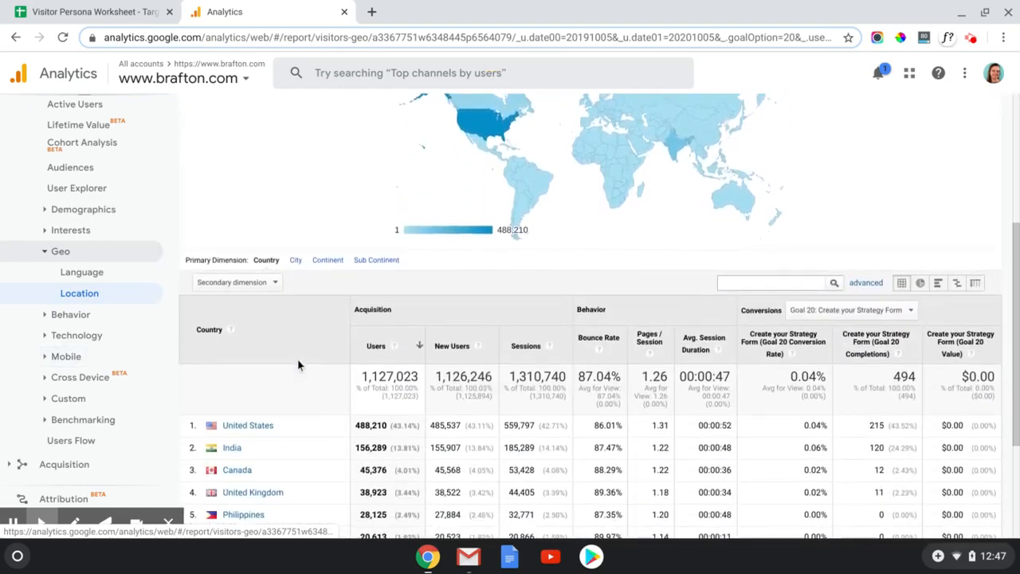
{"action": "scroll", "coordinate": [590, 319], "scroll_direction": "down", "scroll_amount": 2}
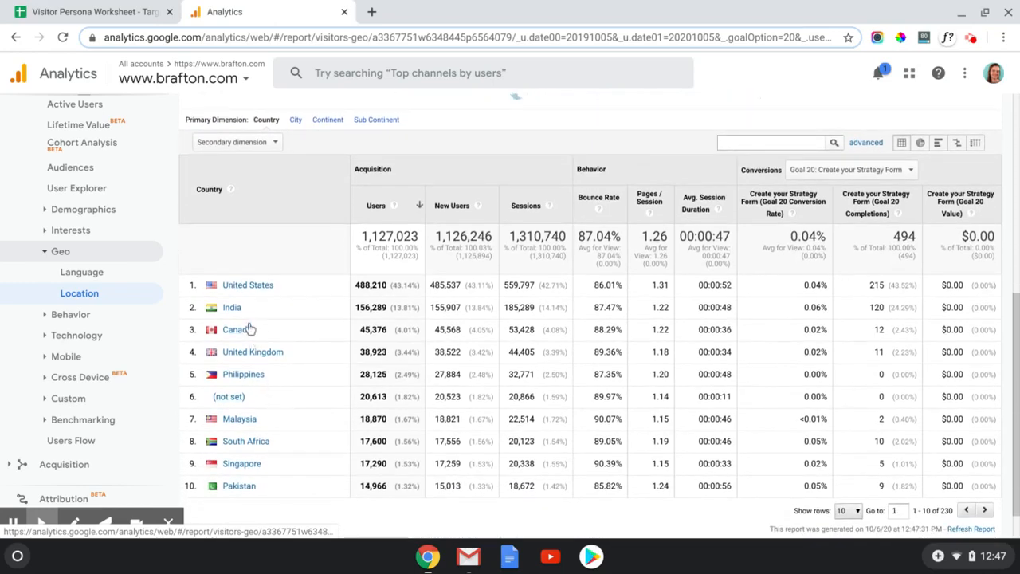
{"action": "left_click", "coordinate": [256, 287]}
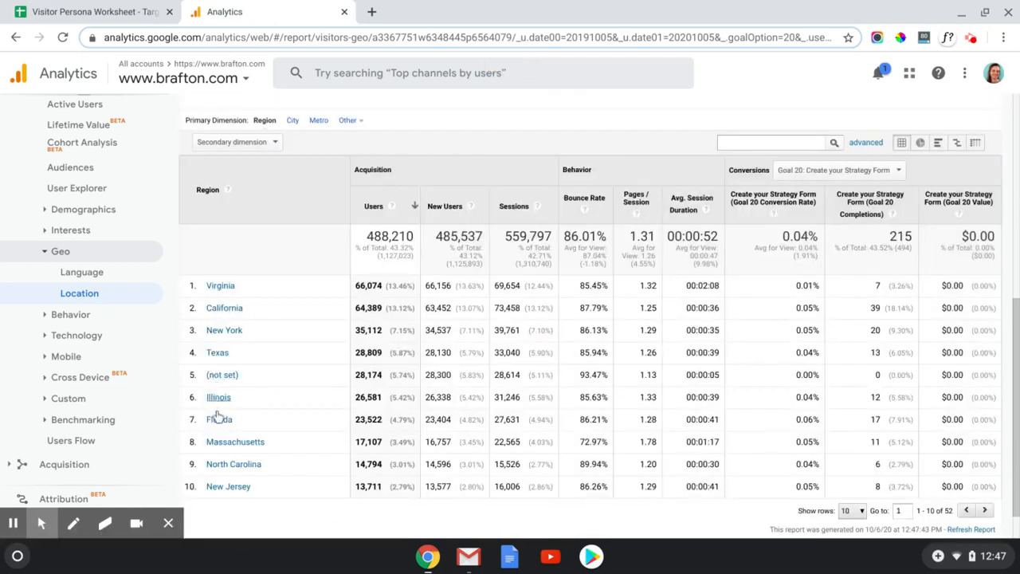
Step: Switch to the Google Sheets worksheet and check its Location and Device sheets
{"action": "left_click", "coordinate": [31, 11]}
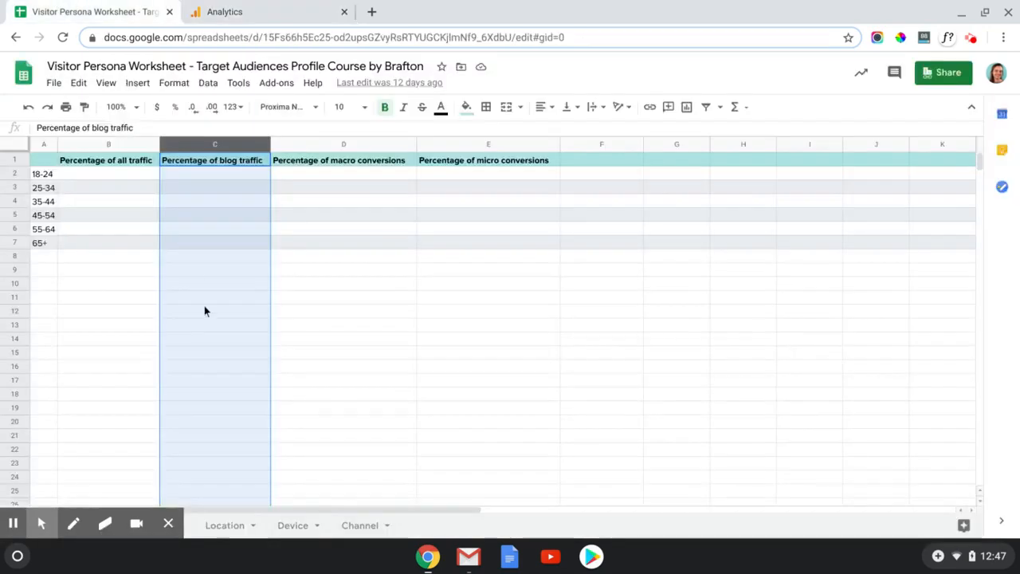
{"action": "left_click", "coordinate": [226, 526]}
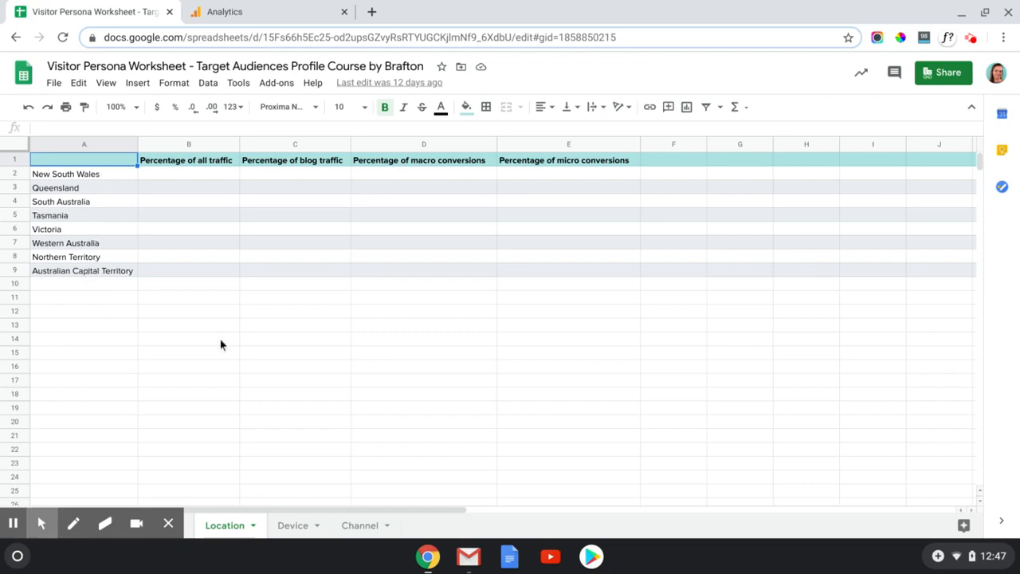
{"action": "left_click", "coordinate": [292, 528]}
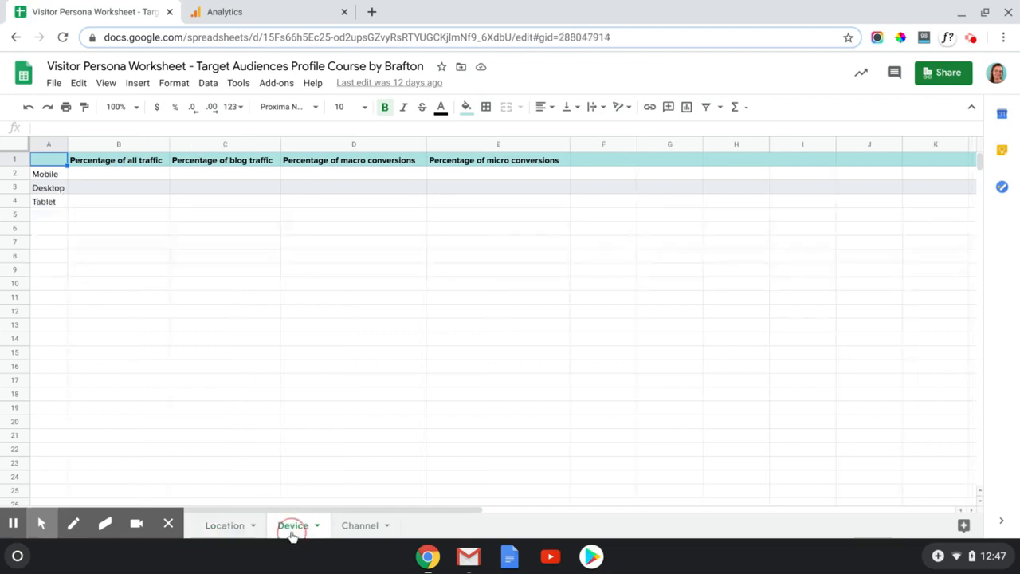
Step: Return to Google Analytics and view the Mobile Overview report, followed by the mobile Devices report
{"action": "left_click", "coordinate": [260, 8]}
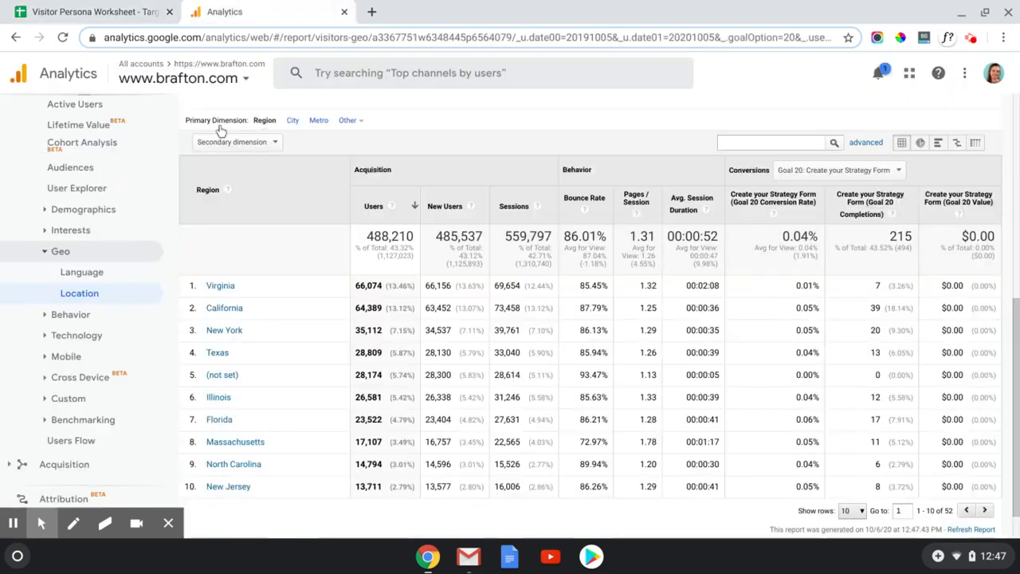
{"action": "left_click", "coordinate": [63, 358]}
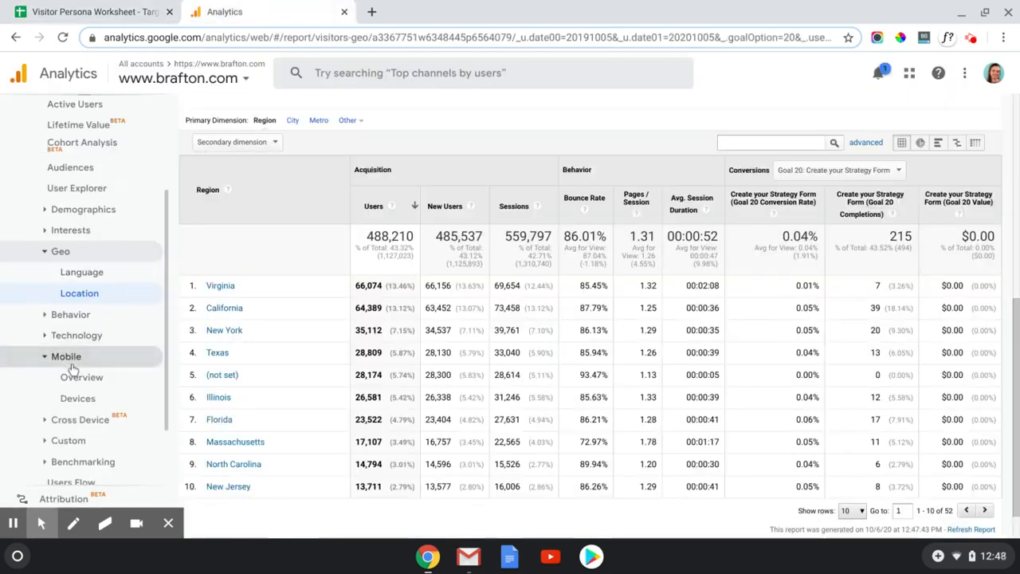
{"action": "left_click", "coordinate": [80, 377]}
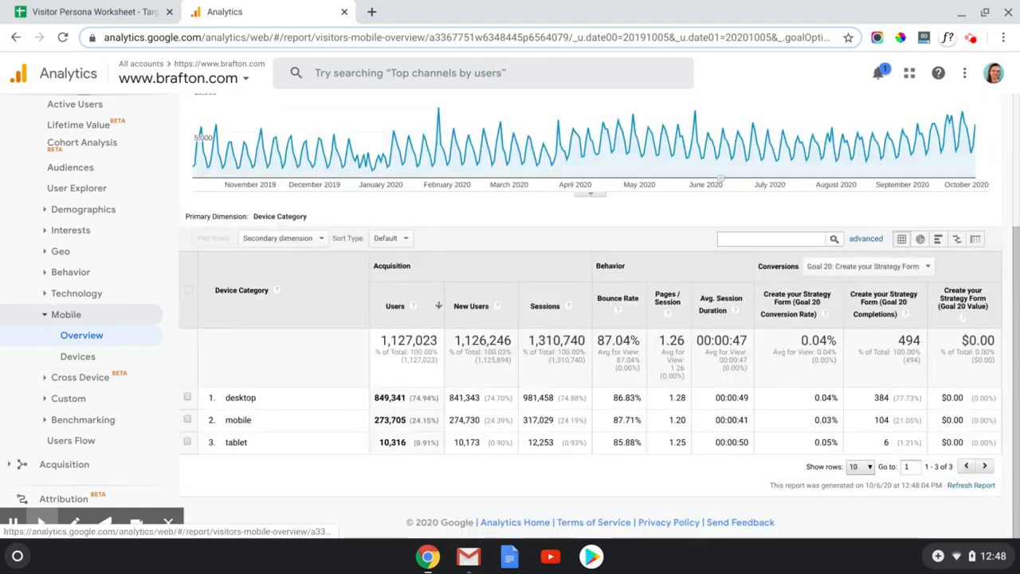
{"action": "left_click", "coordinate": [97, 361]}
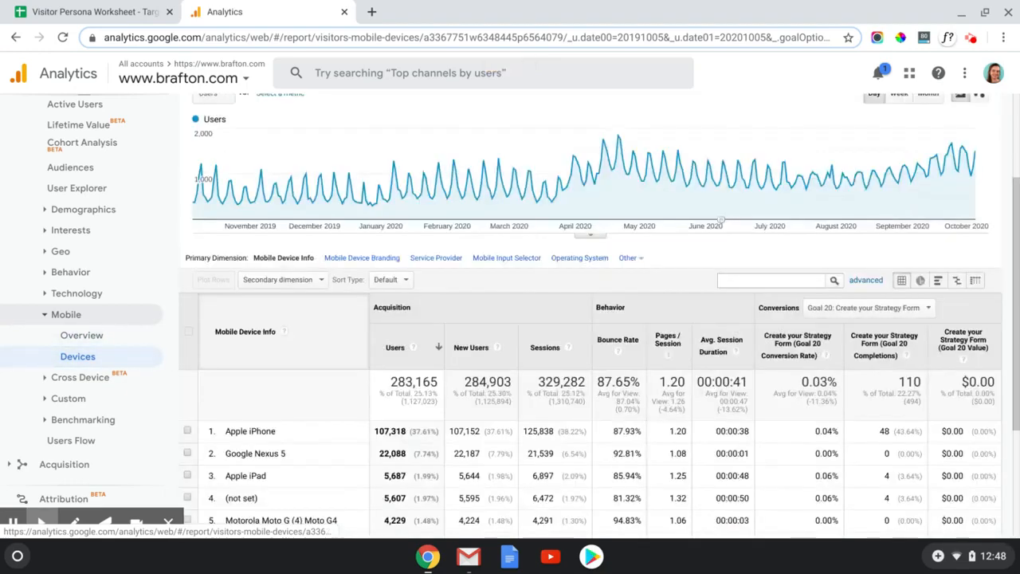
Step: Check the Channel sheet of the Google Sheets worksheet and return to Google Analytics
{"action": "left_click", "coordinate": [120, 11]}
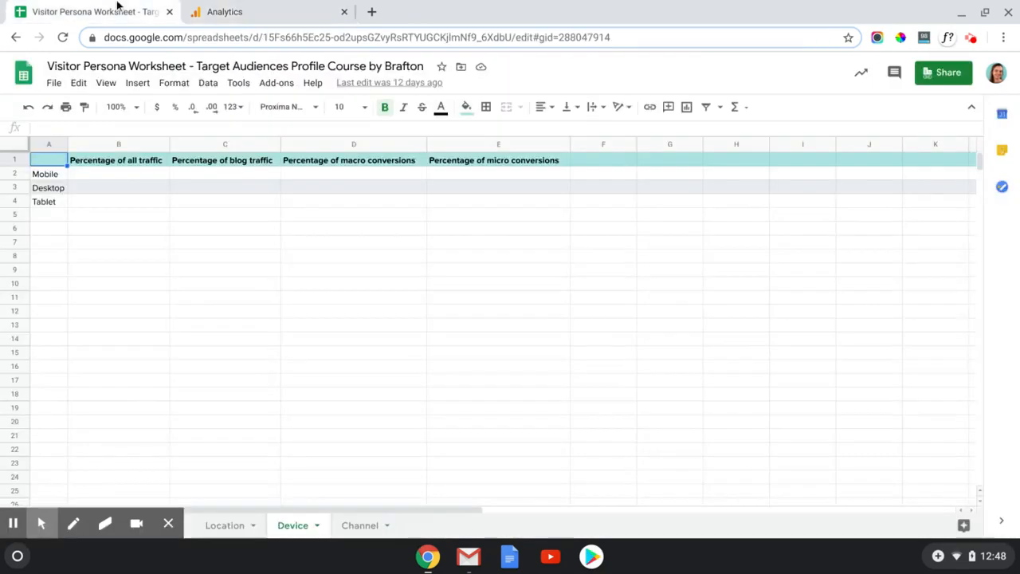
{"action": "left_click", "coordinate": [355, 530]}
{"action": "left_click", "coordinate": [189, 8]}
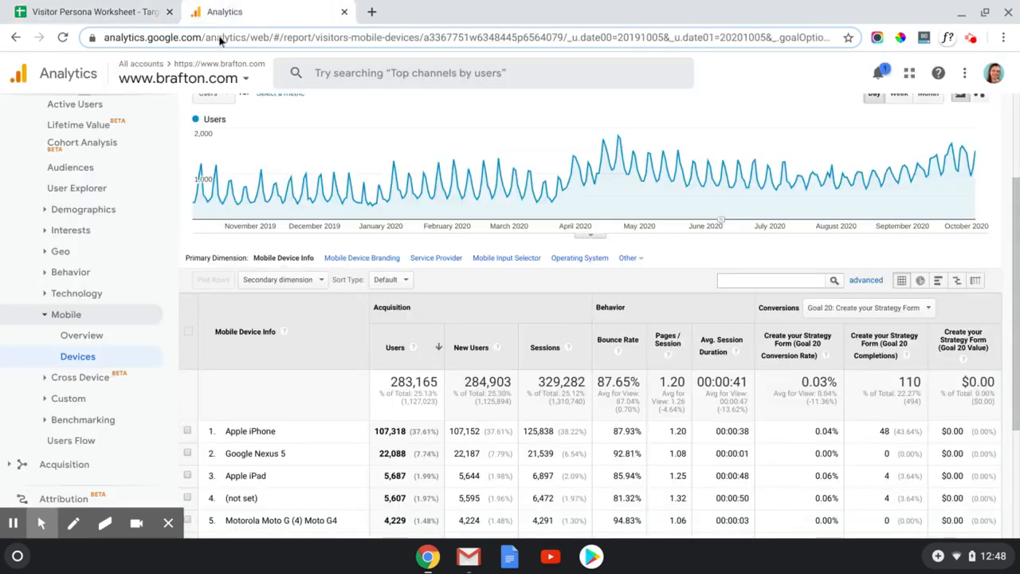
Step: Open the Channels report for all traffic in the Acquisition section
{"action": "scroll", "coordinate": [73, 316], "scroll_direction": "up", "scroll_amount": 2}
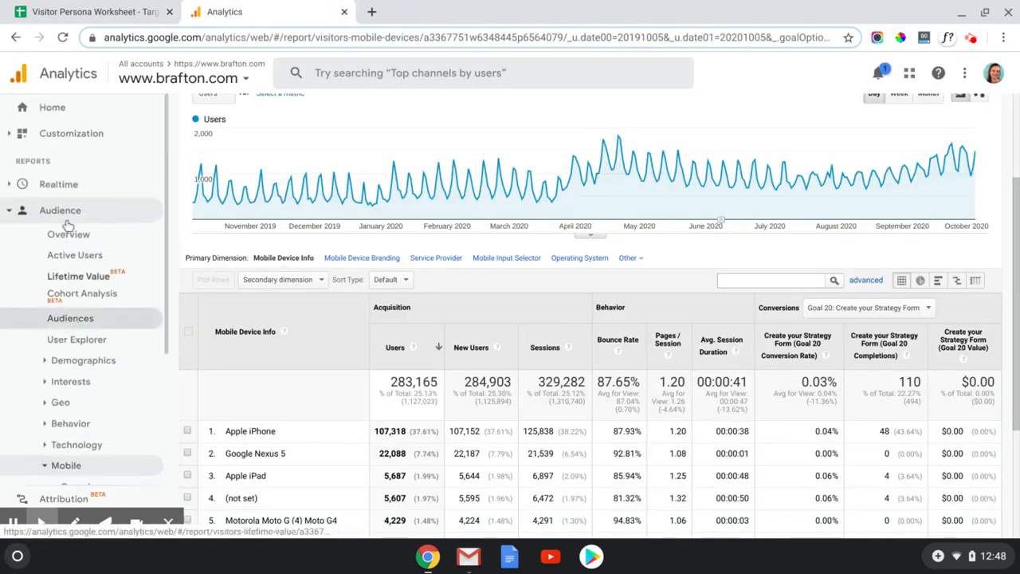
{"action": "scroll", "coordinate": [84, 319], "scroll_direction": "down", "scroll_amount": 5}
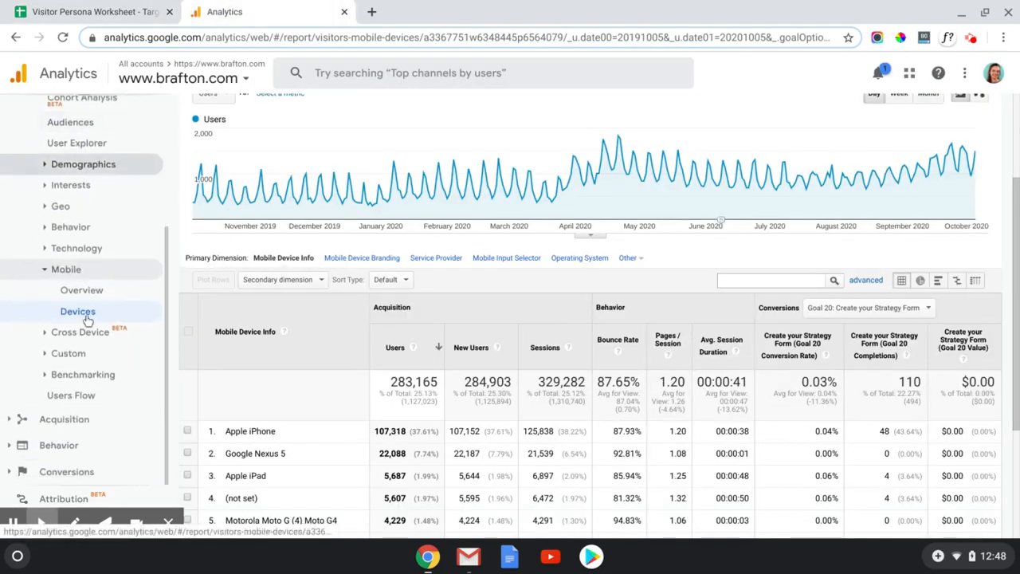
{"action": "left_click", "coordinate": [78, 419]}
{"action": "scroll", "coordinate": [84, 395], "scroll_direction": "down", "scroll_amount": 3}
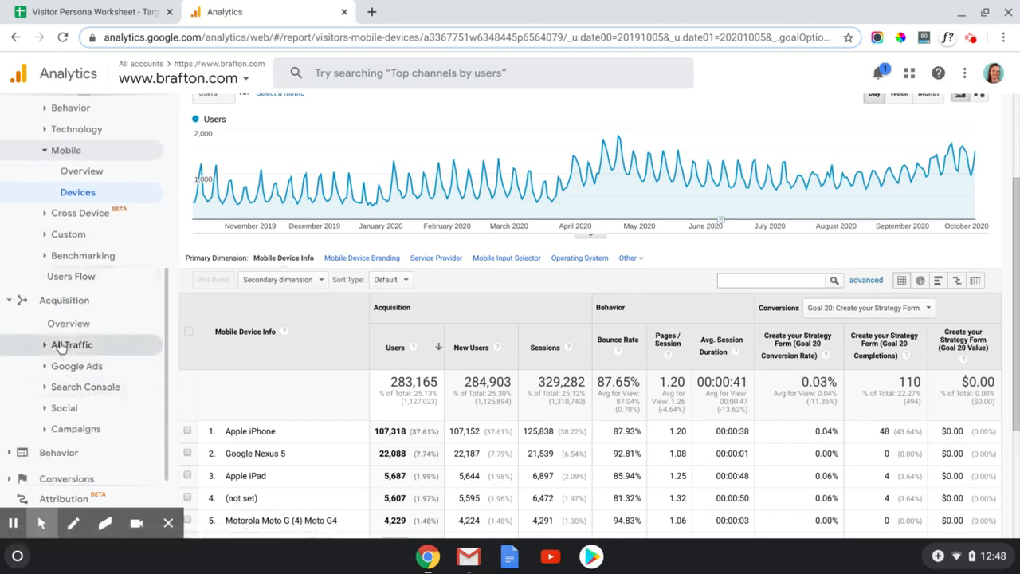
{"action": "left_click", "coordinate": [84, 349]}
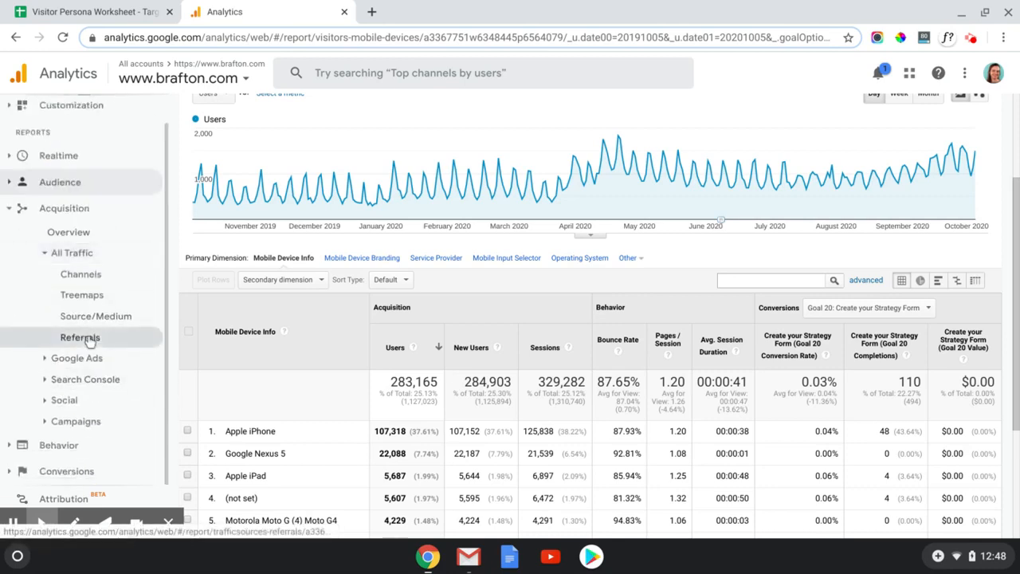
{"action": "left_click", "coordinate": [72, 281]}
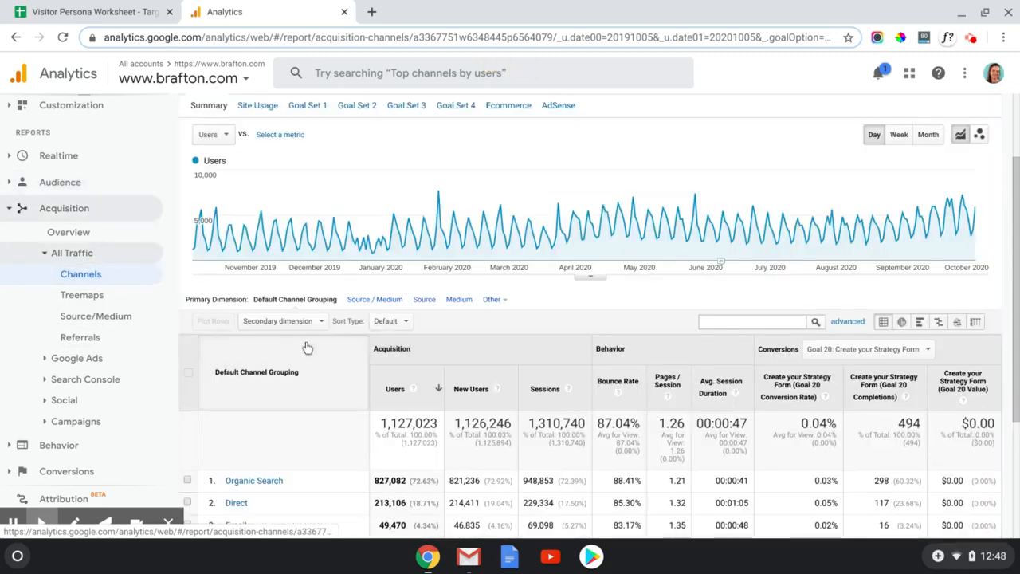
Step: Examine the user percentages per channel and the list of available conversion goals
{"action": "scroll", "coordinate": [363, 380], "scroll_direction": "down", "scroll_amount": 2}
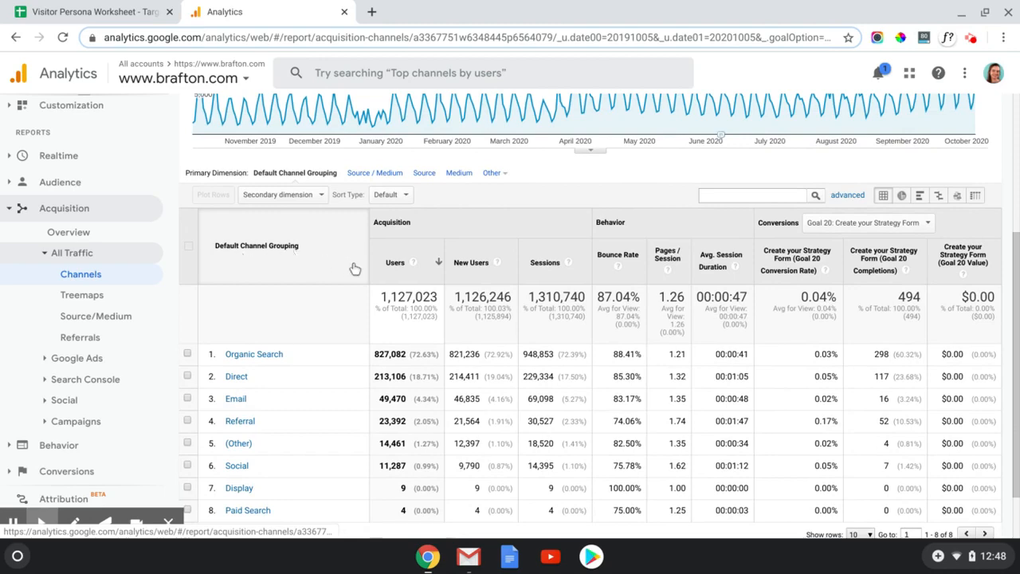
{"action": "scroll", "coordinate": [355, 268], "scroll_direction": "down", "scroll_amount": 1}
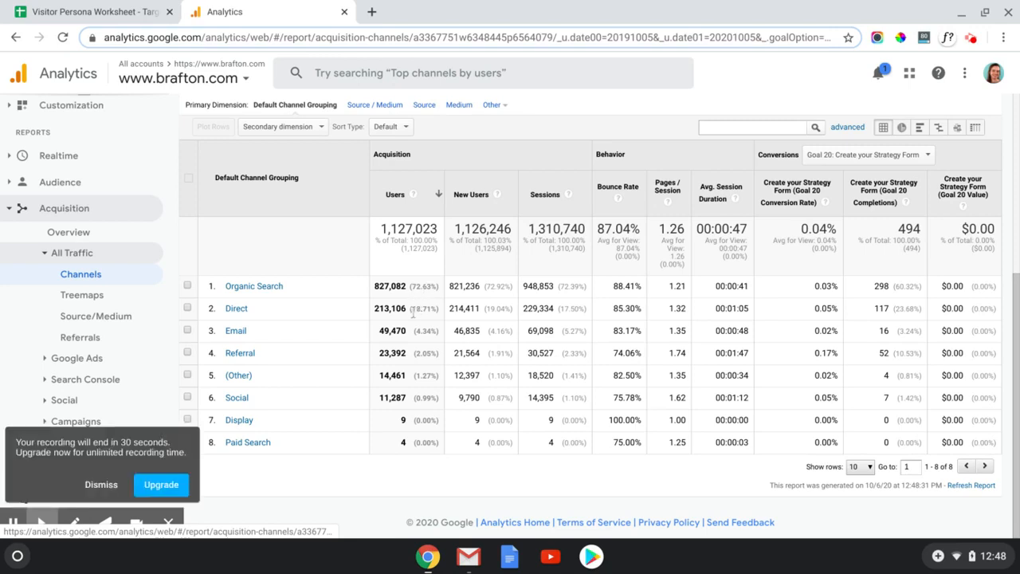
{"action": "left_click", "coordinate": [915, 157]}
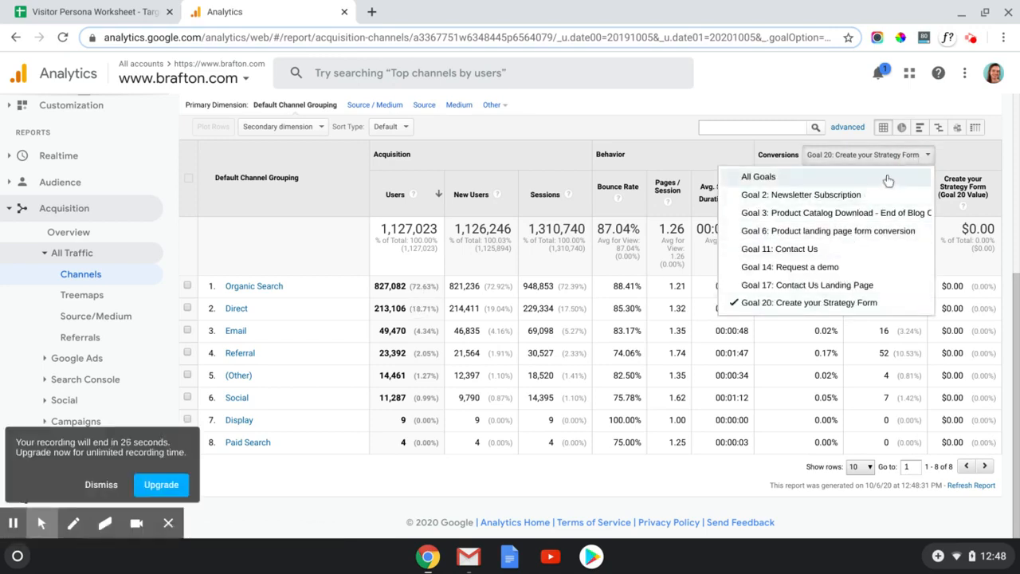
{"action": "left_click", "coordinate": [924, 155]}
Step: Dismiss the recording time notice and apply the "Blog traffic Oct 2020" segment alongside All Users in the Channels report
{"action": "scroll", "coordinate": [498, 182], "scroll_direction": "up", "scroll_amount": 4}
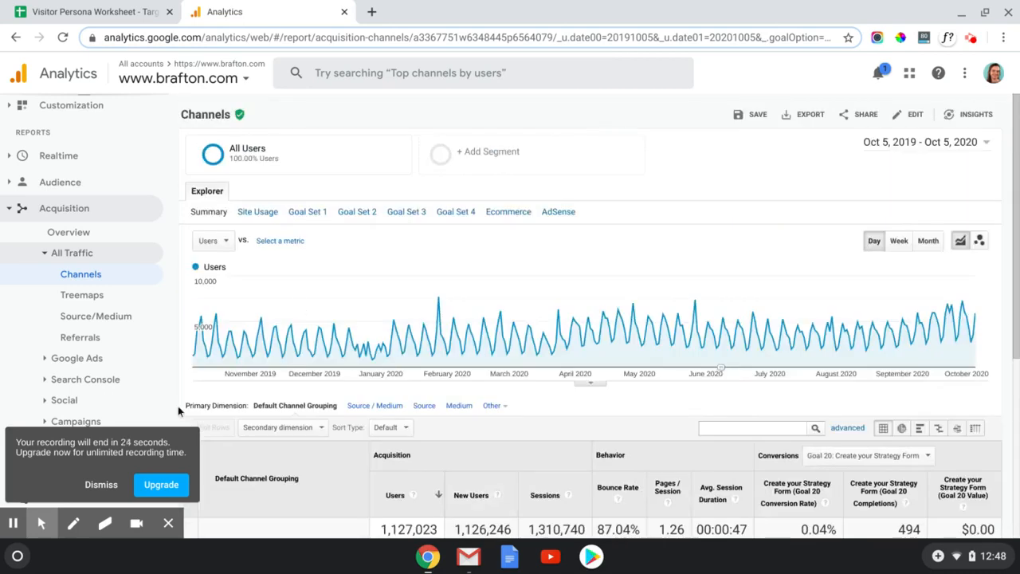
{"action": "left_click", "coordinate": [102, 485]}
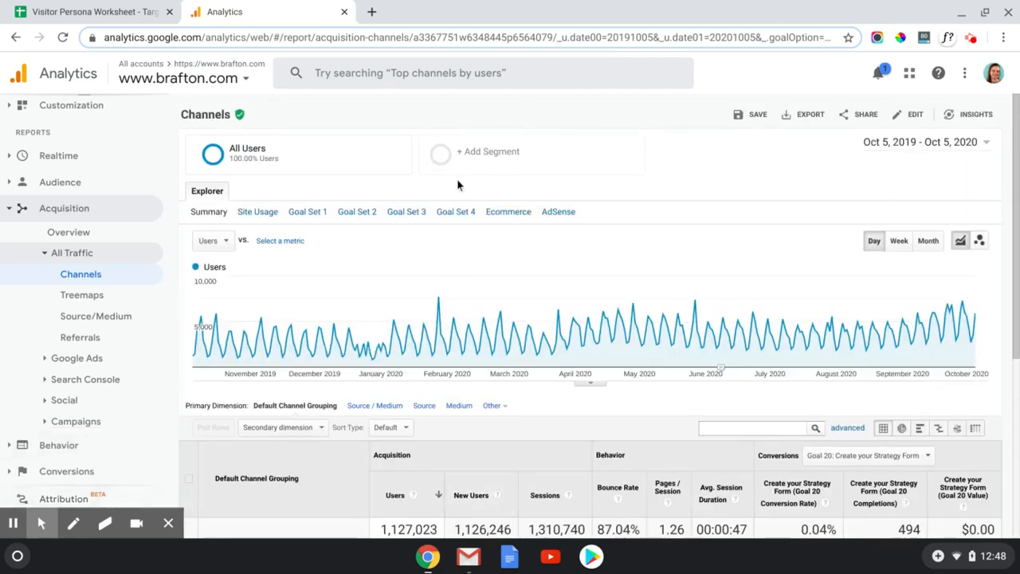
{"action": "left_click", "coordinate": [434, 156]}
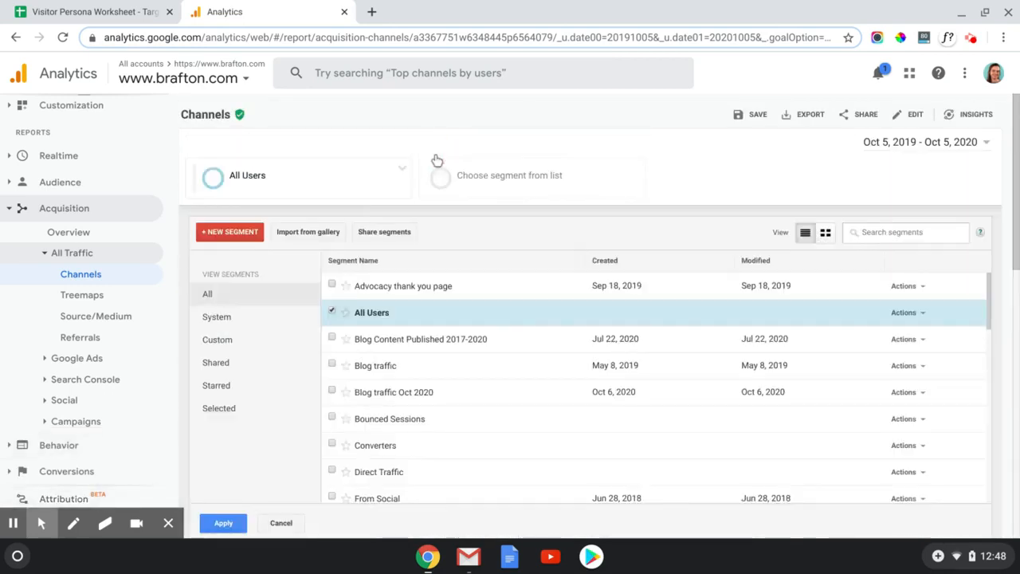
{"action": "left_click", "coordinate": [332, 391]}
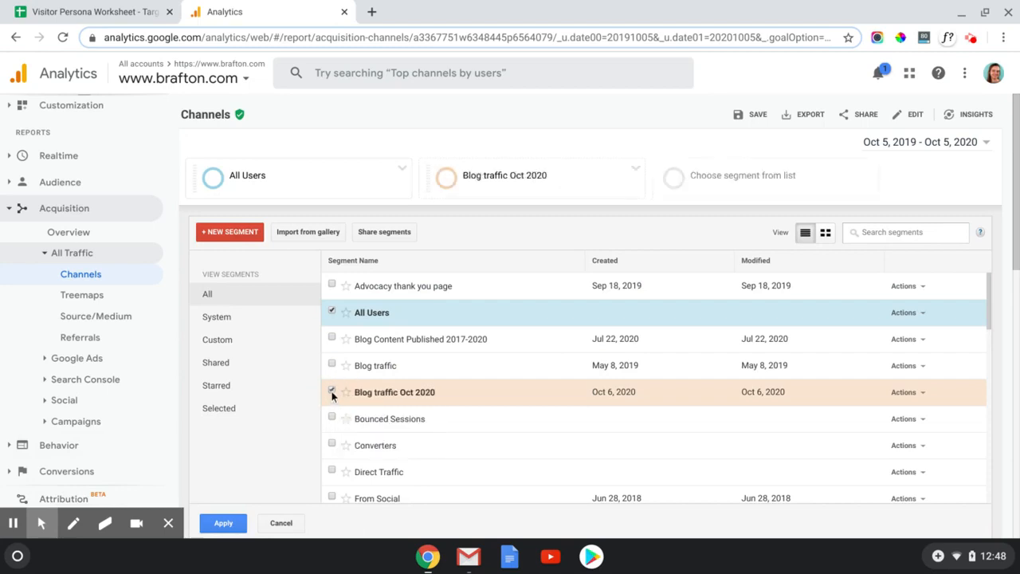
{"action": "left_click", "coordinate": [223, 523]}
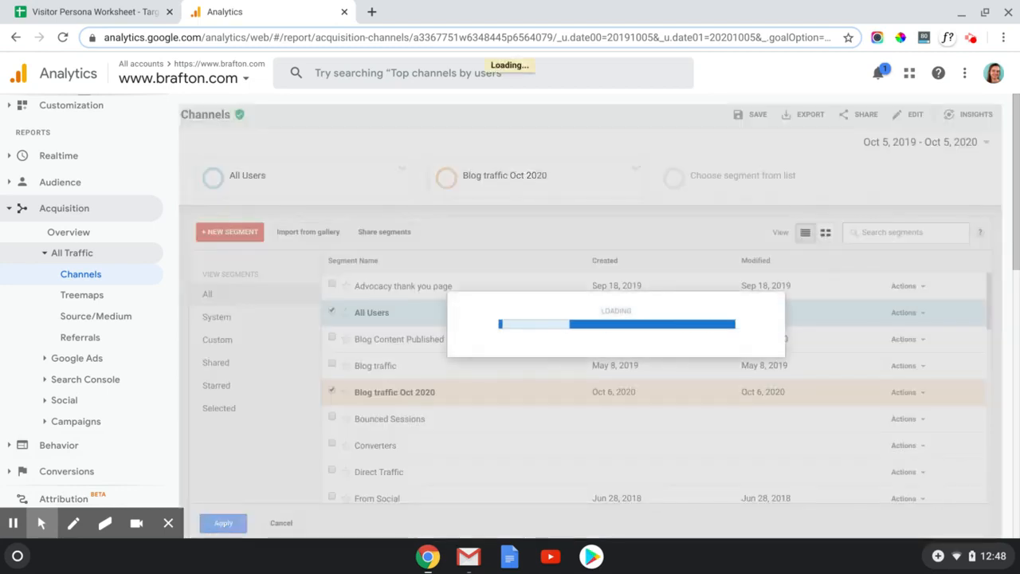